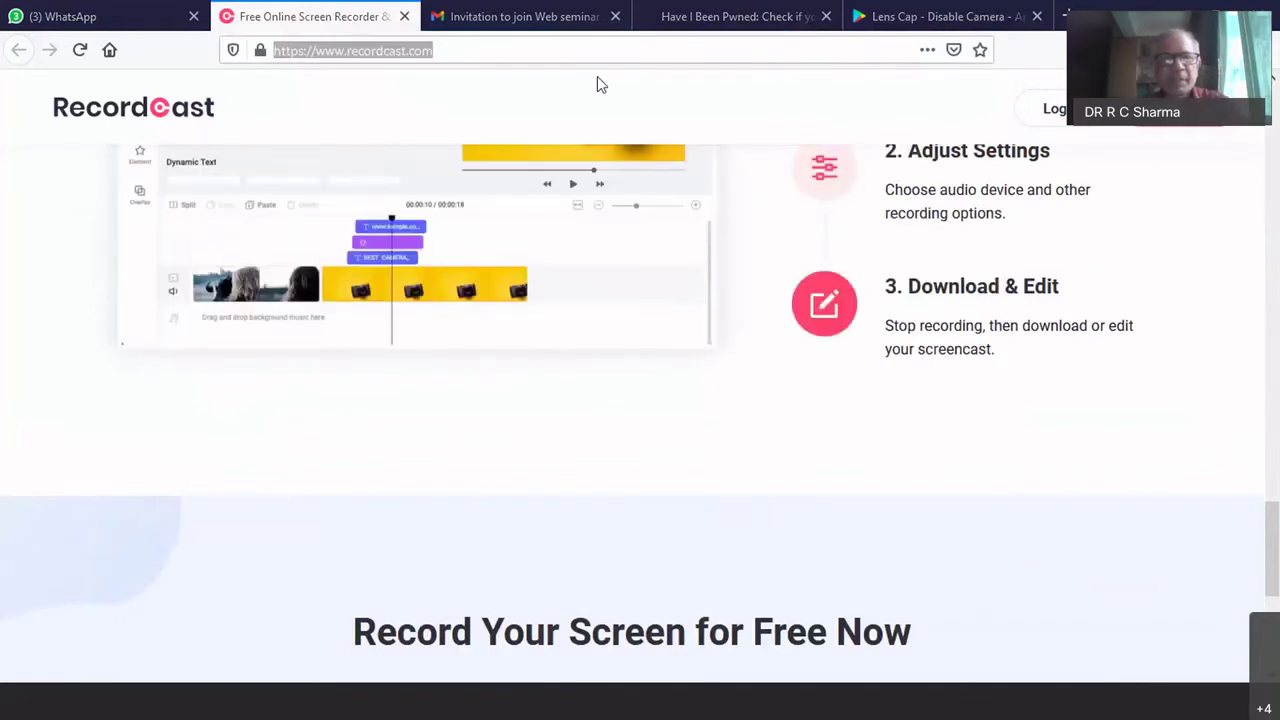
Close the RecordCast and Lens Cap browser tabs.
left_click(404, 17)
left_click(487, 22)
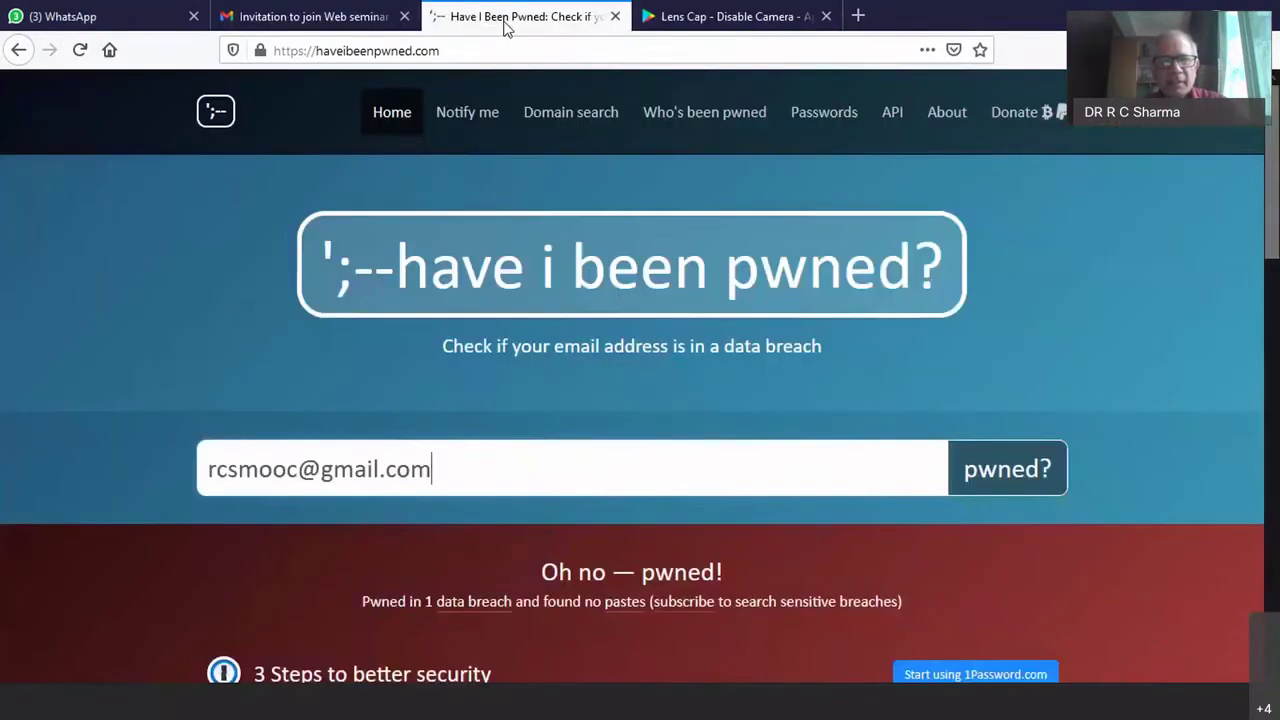
left_click(797, 20)
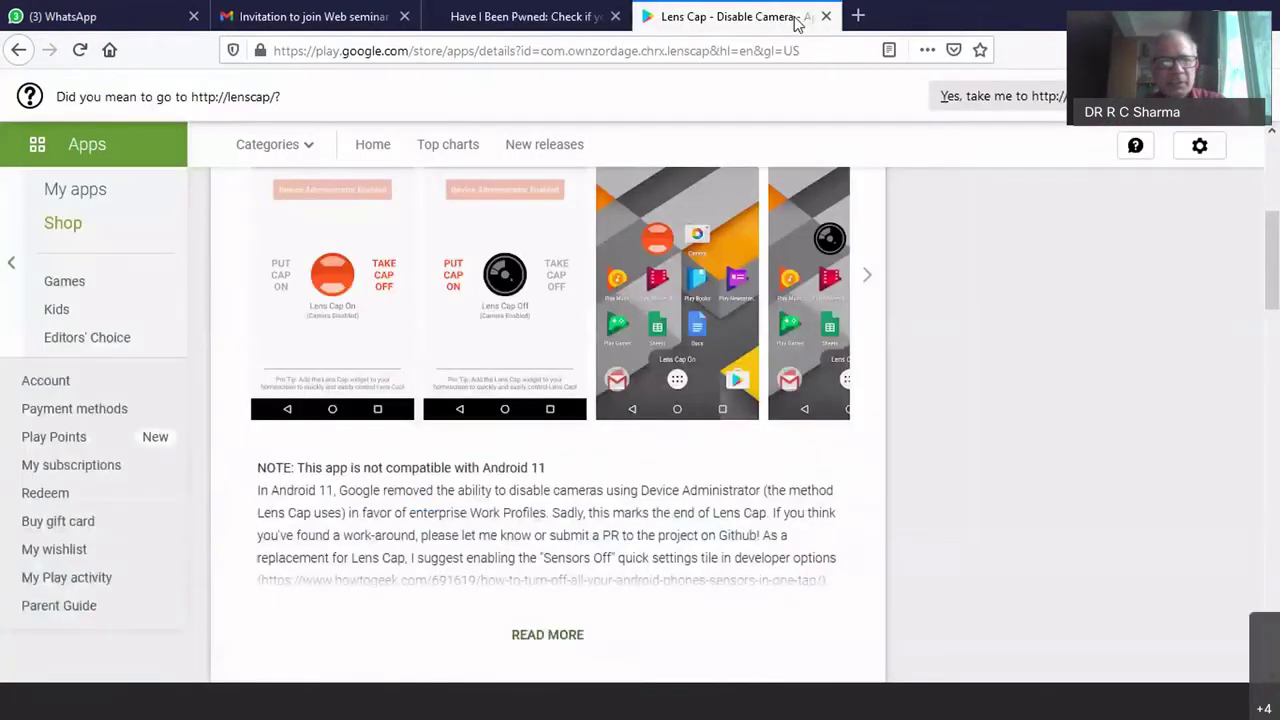
left_click(826, 17)
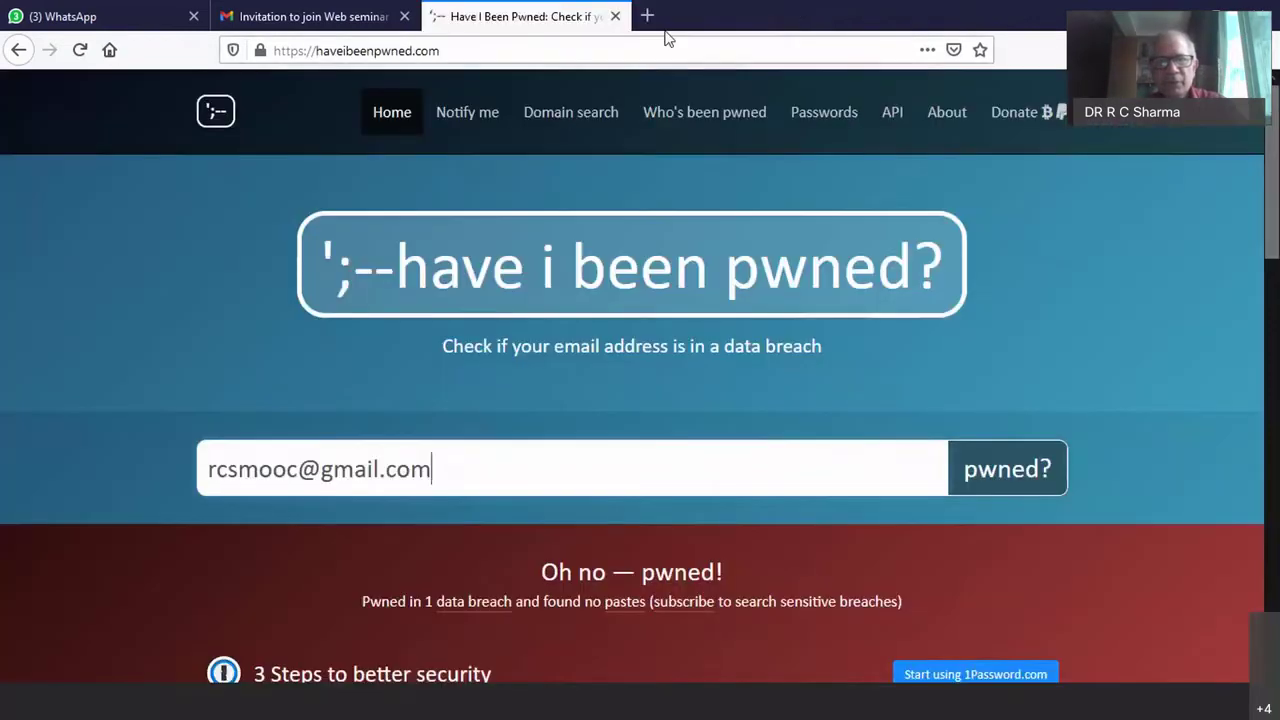
Open the website ideaboardz.com in a new browser tab.
left_click(652, 20)
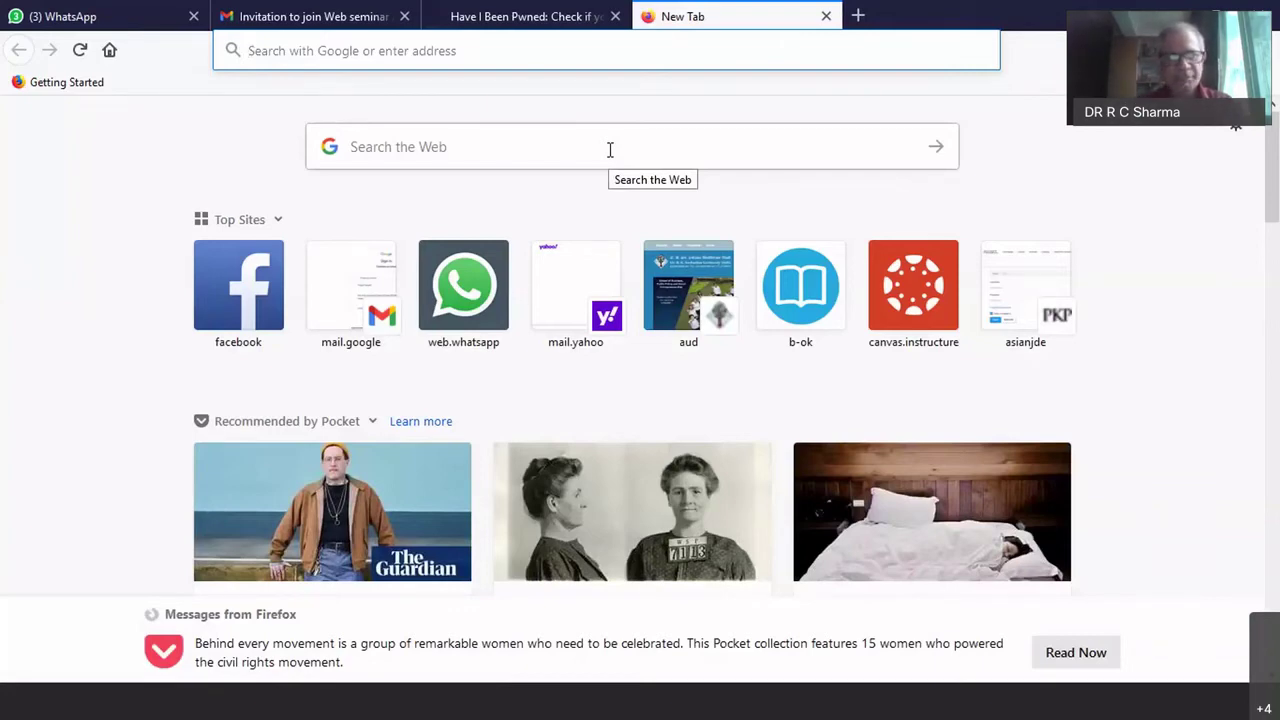
type("ideaboardz.com/")
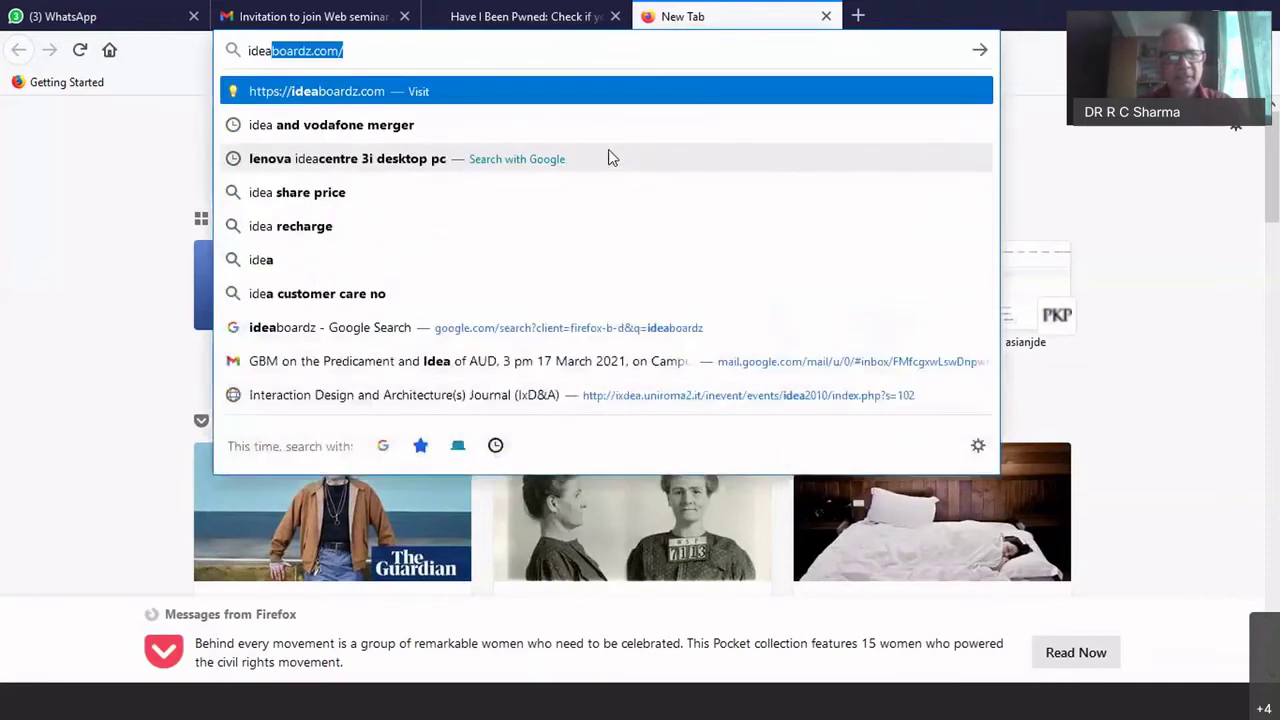
key("Return")
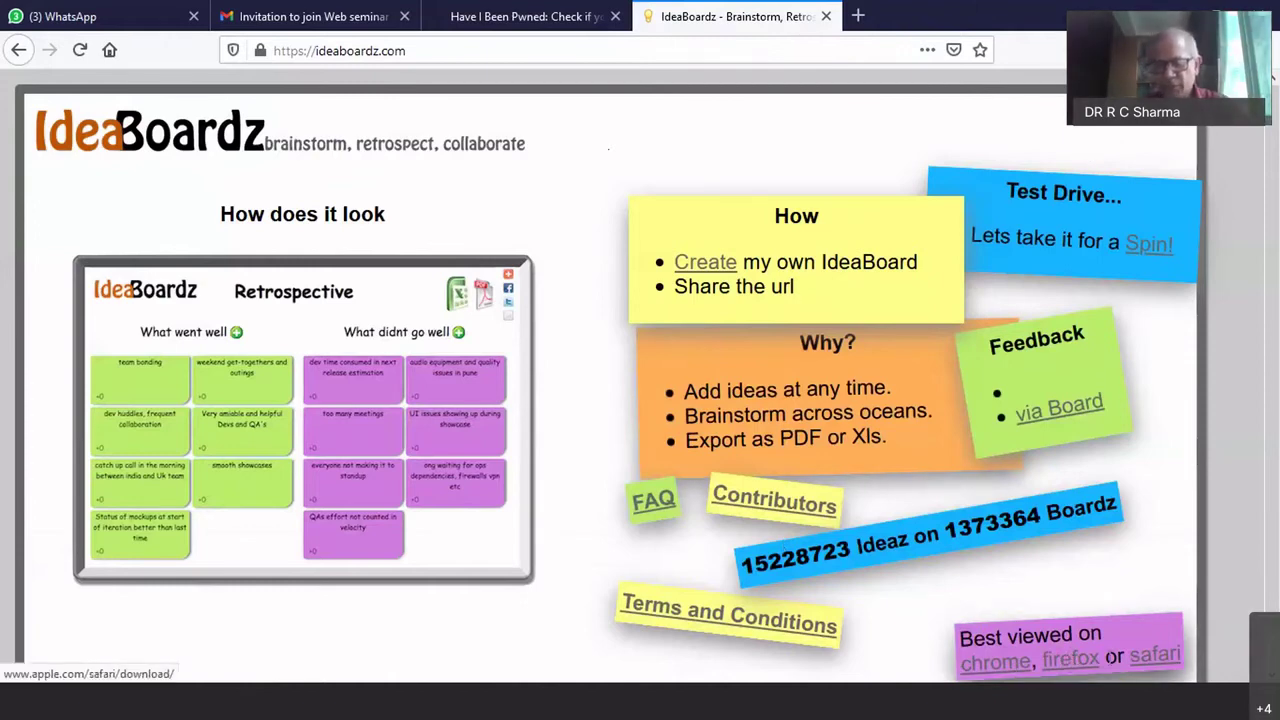
Start creating a new IdeaBoard and name it "Vaccination".
left_click(703, 265)
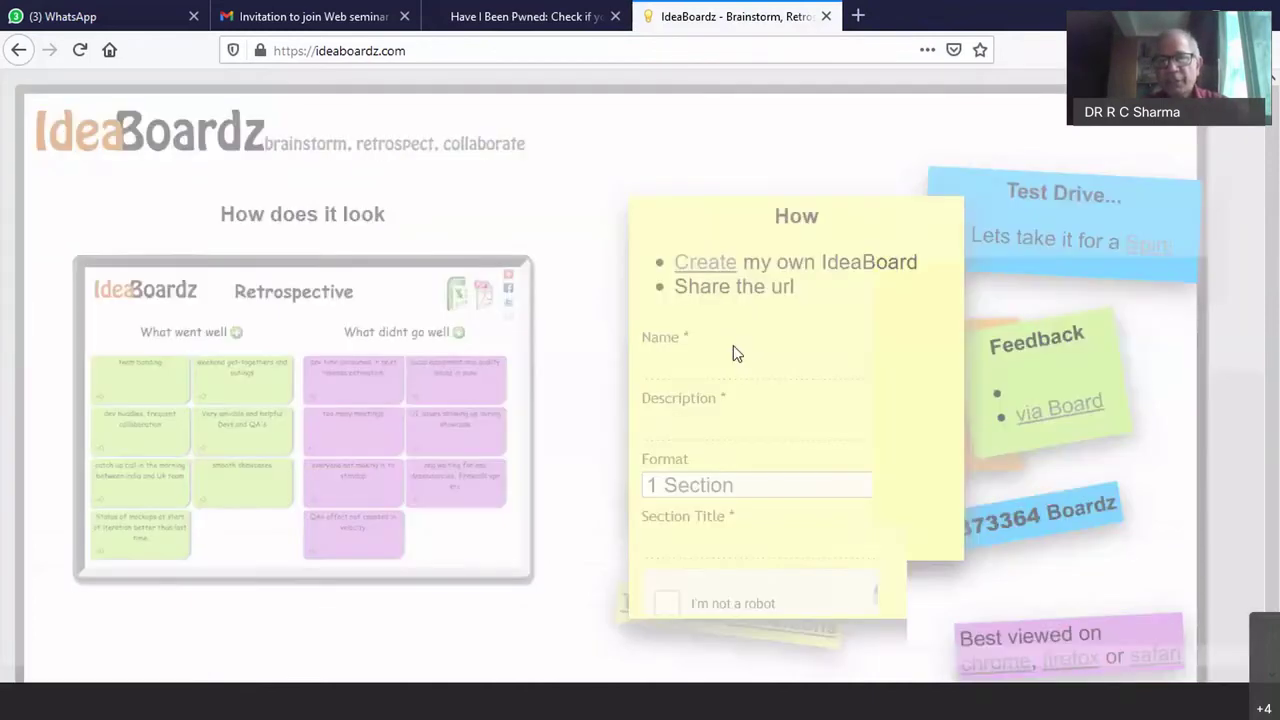
scroll(958, 207, "down", 1)
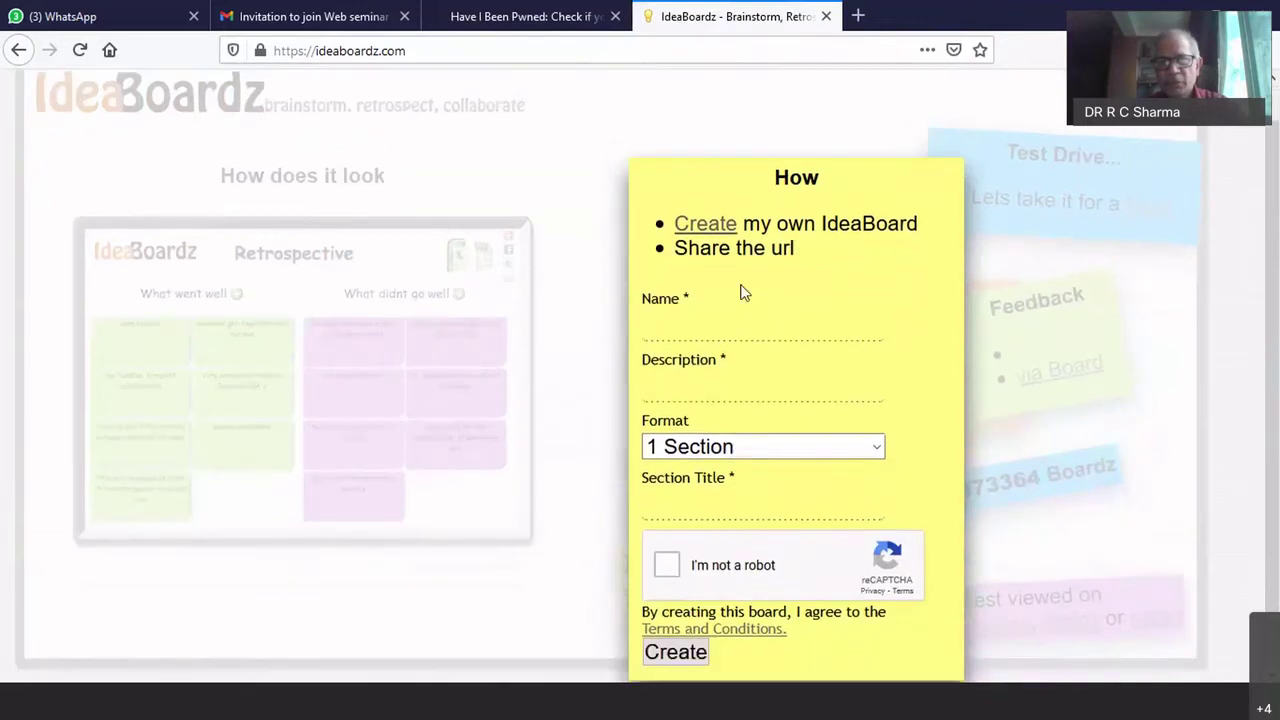
type("V")
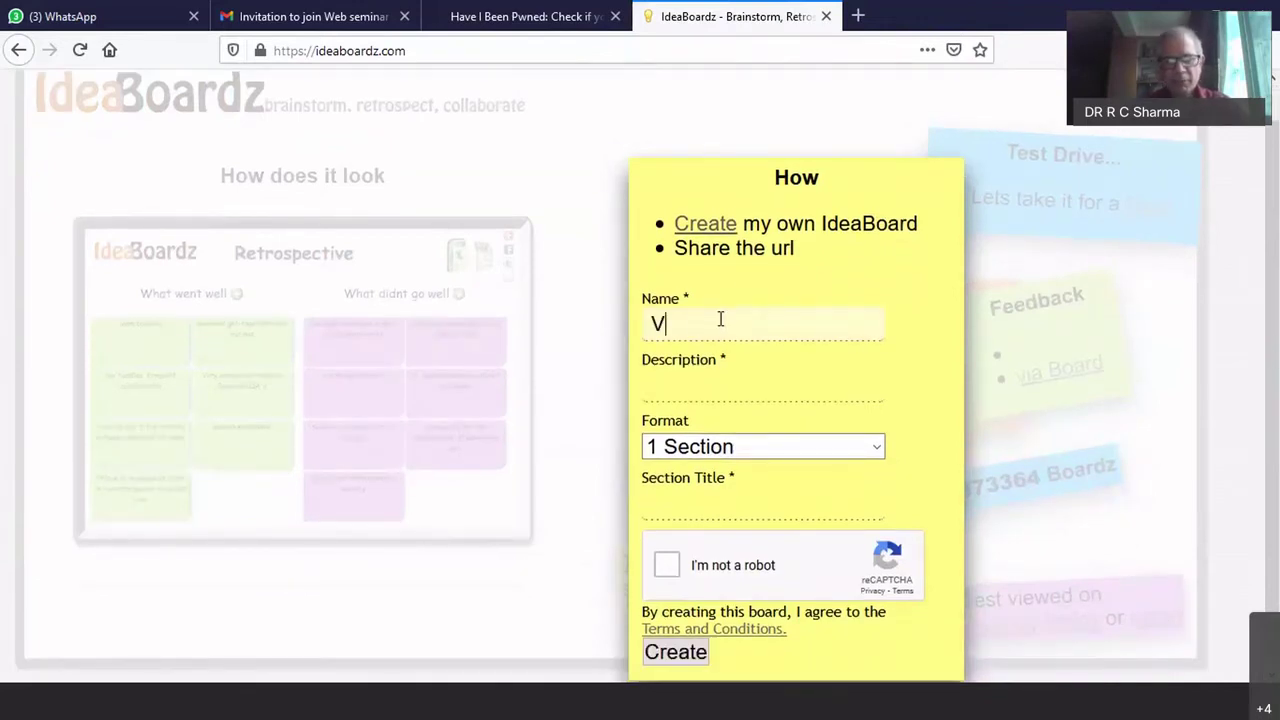
type("accination")
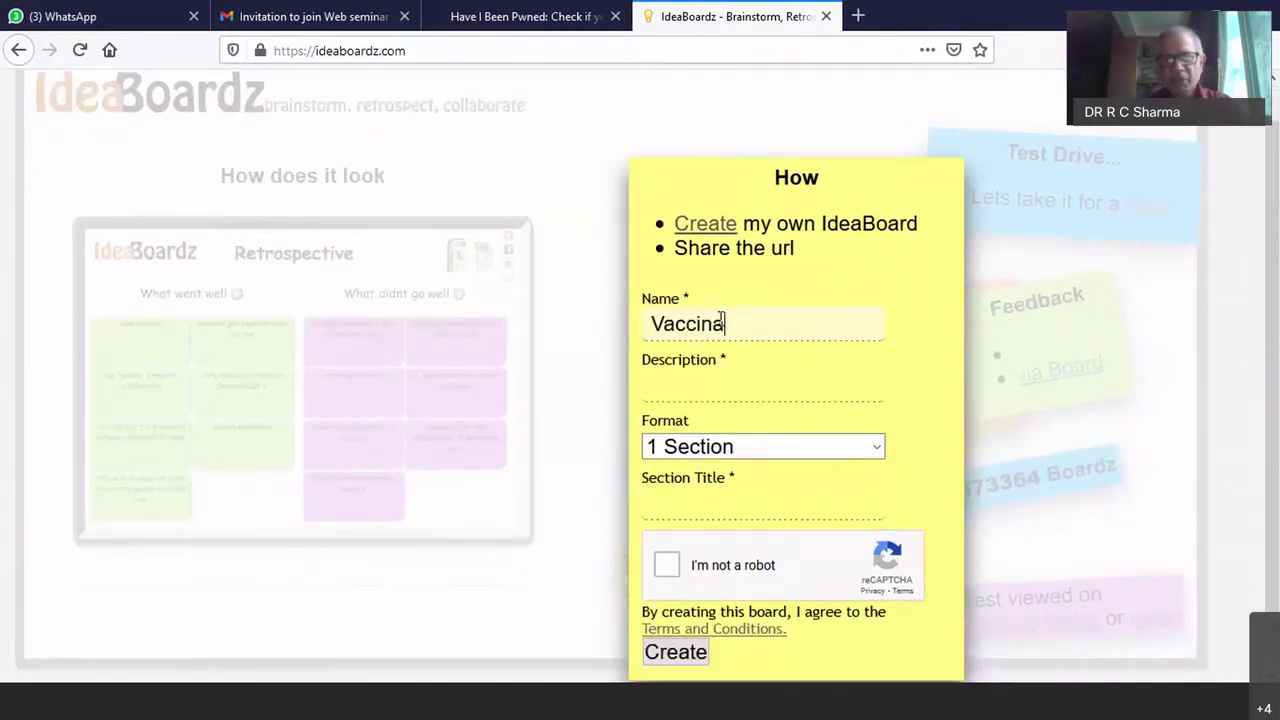
Enter "The vaccination for Covid is good or not?" as the board's description.
left_click(754, 395)
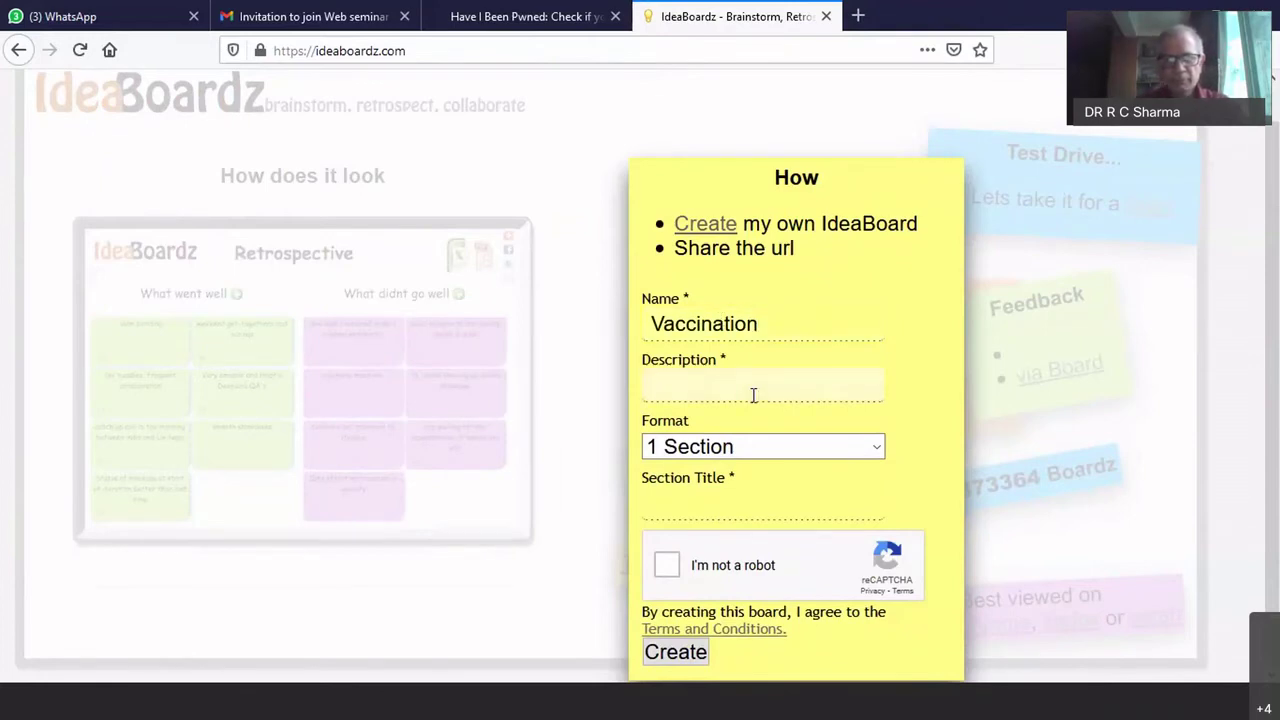
type("THe")
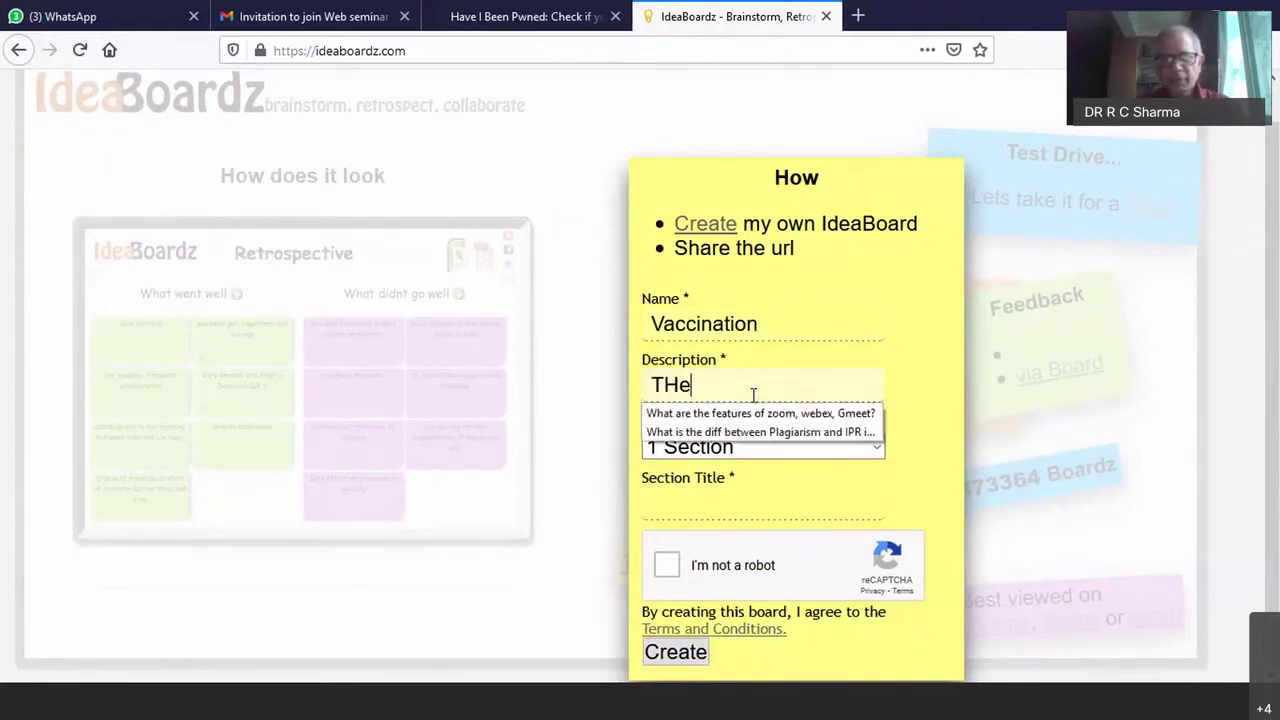
key("BackSpace")
key("BackSpace")
type("he")
type(" vann")
key("BackSpace")
key("BackSpace")
type("c")
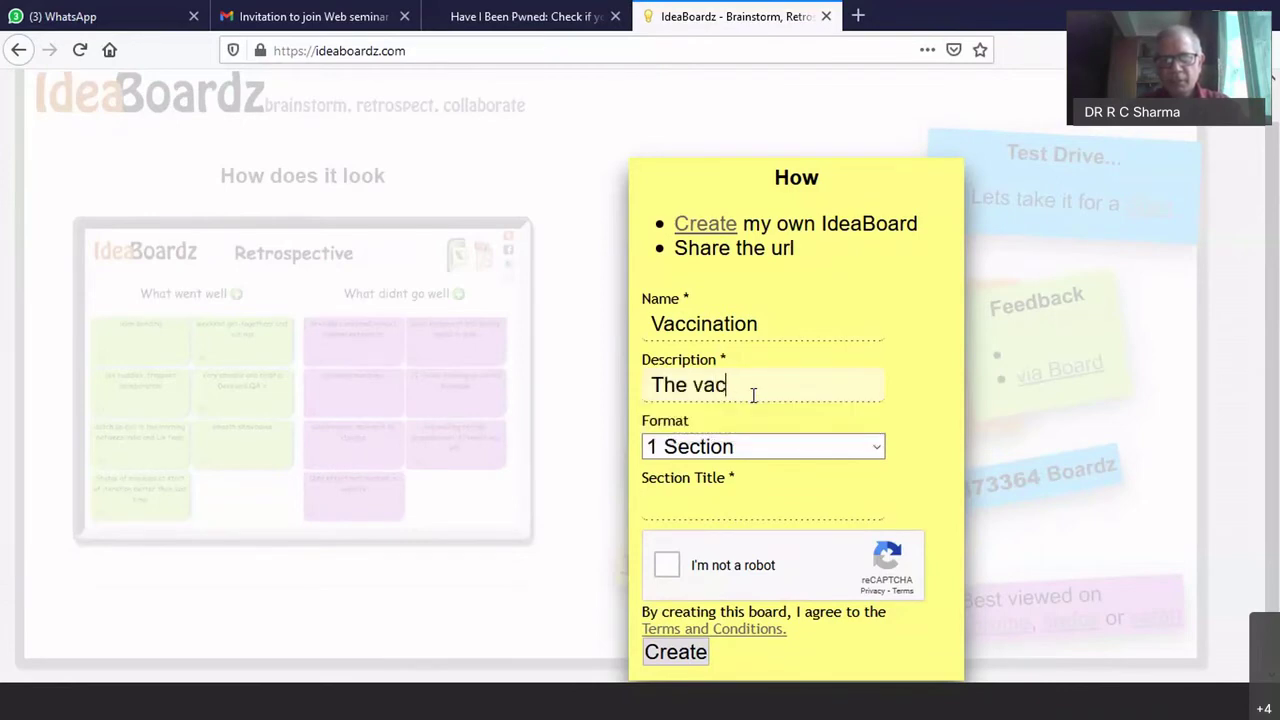
type("cination for")
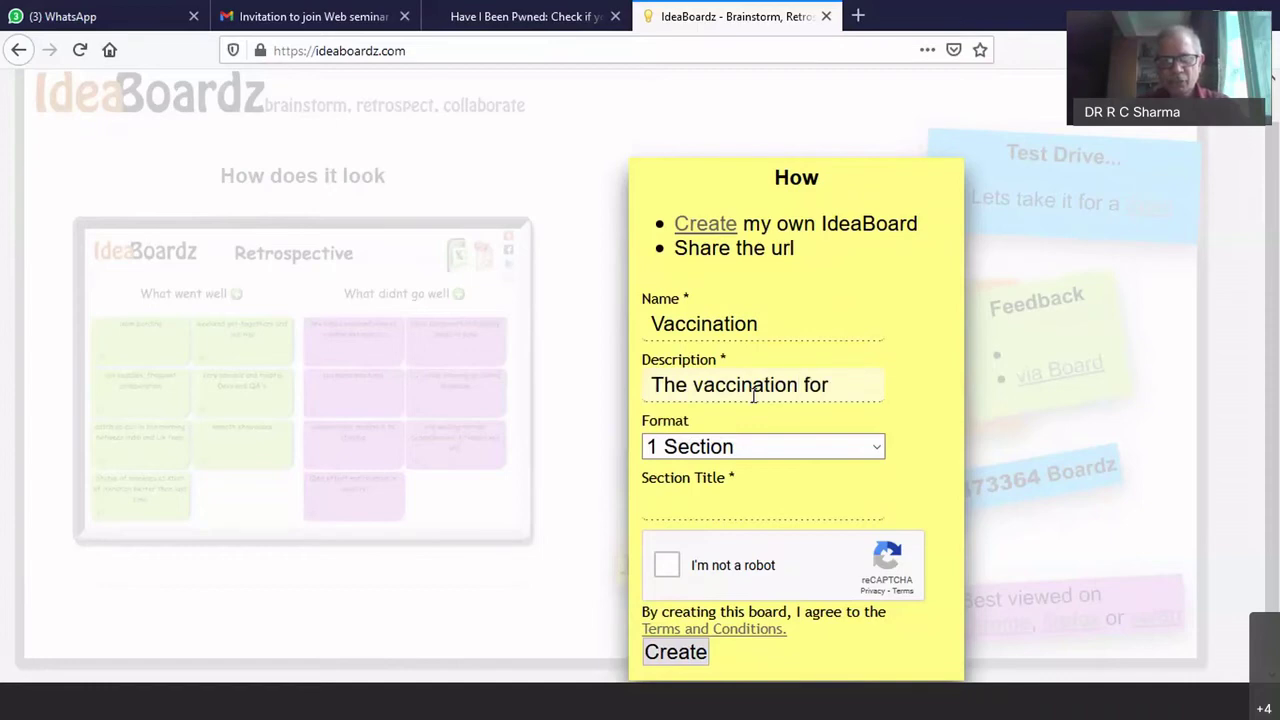
type(" Corna")
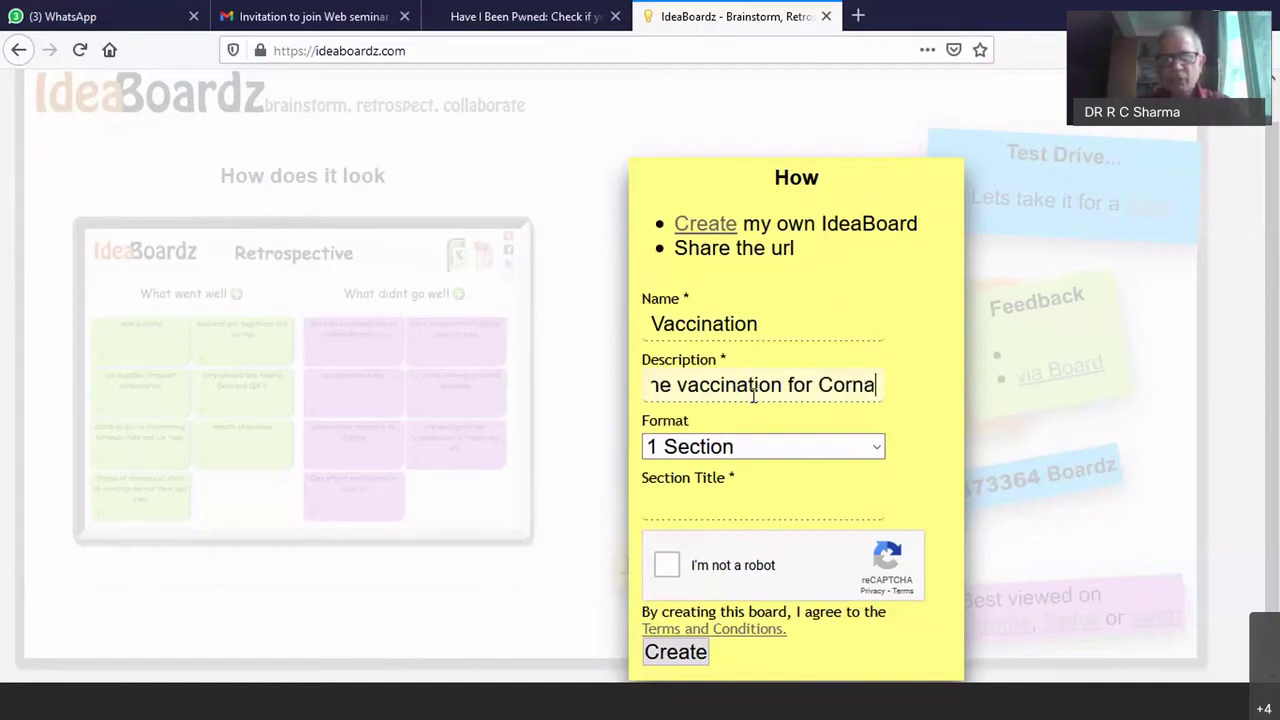
key("BackSpace")
key("BackSpace")
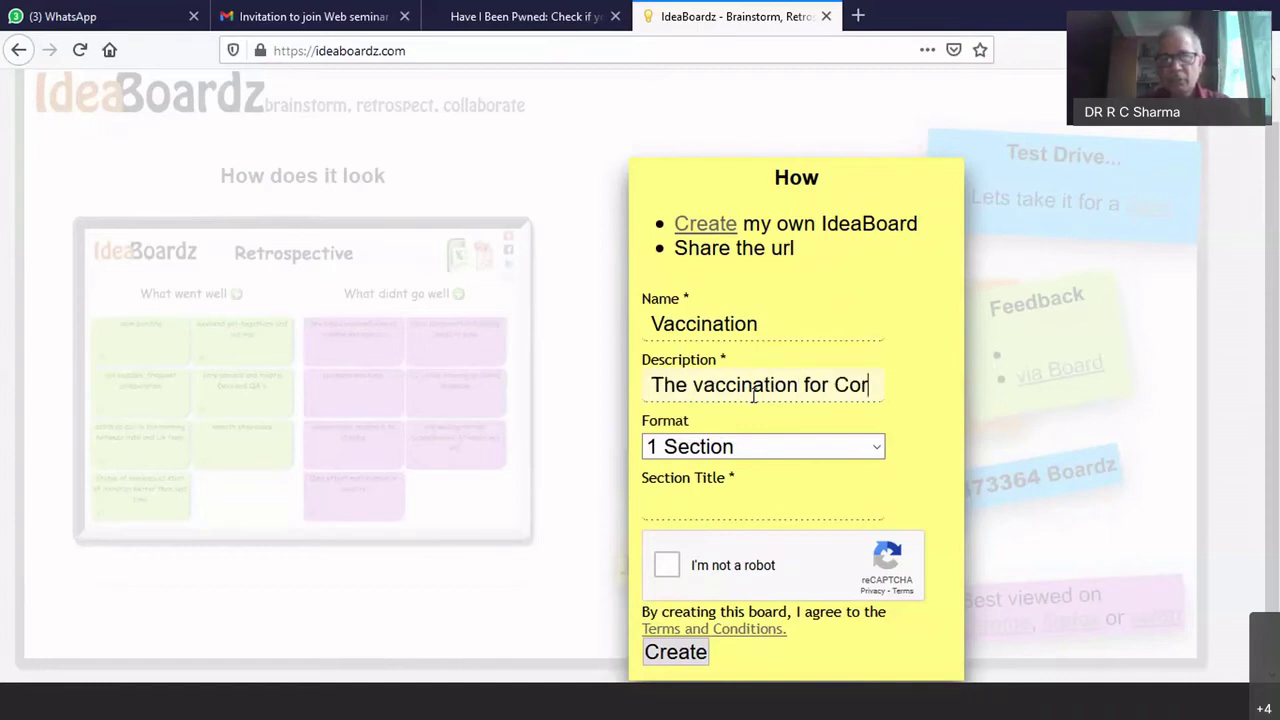
key("BackSpace")
type("vid")
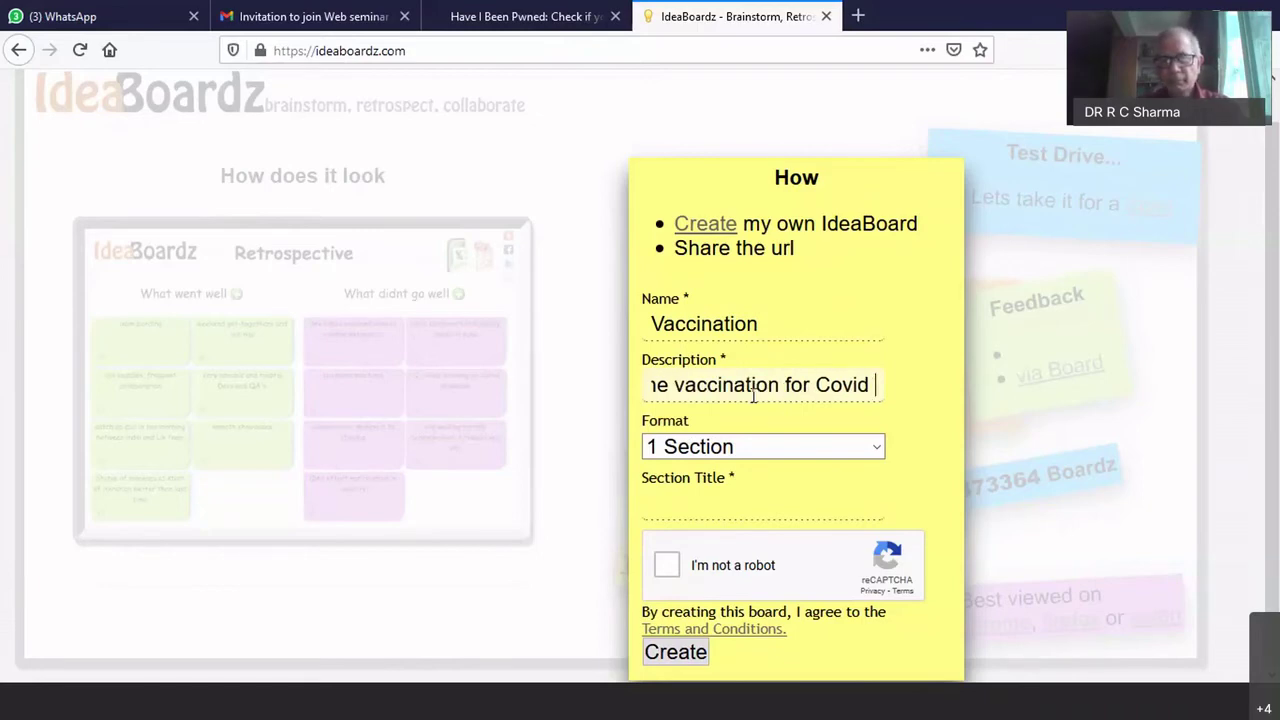
type("is good")
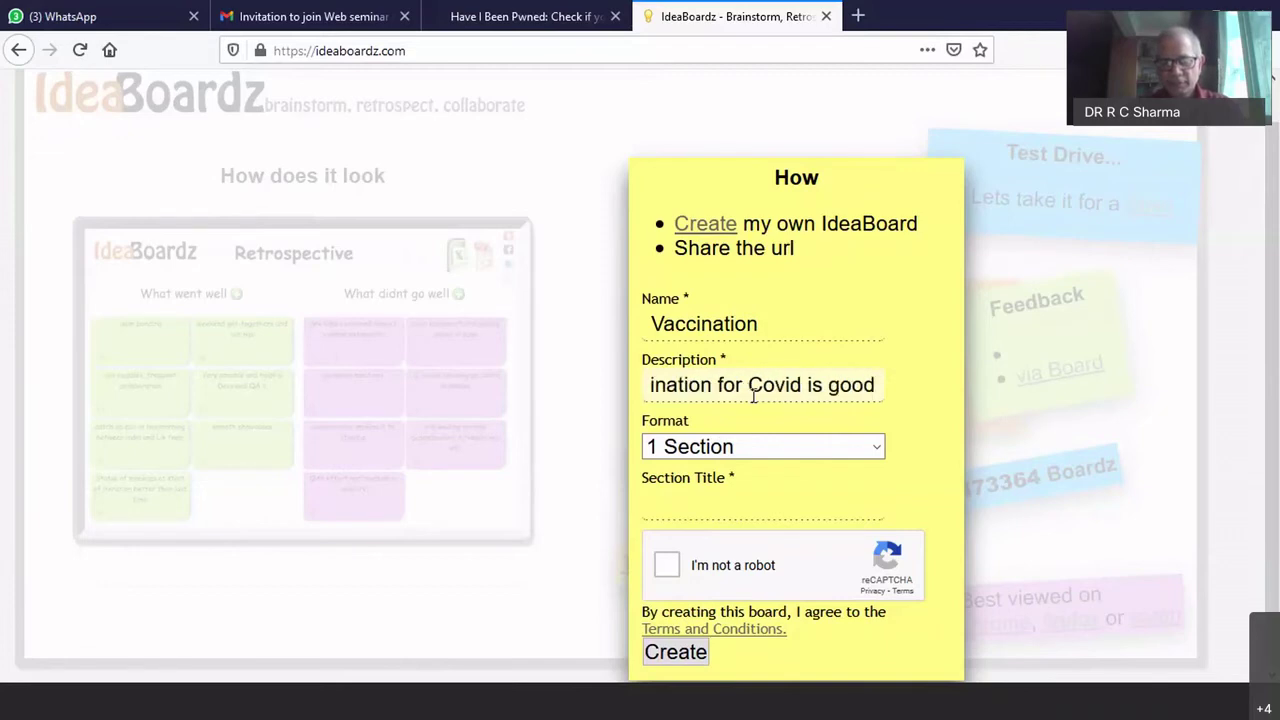
type("..")
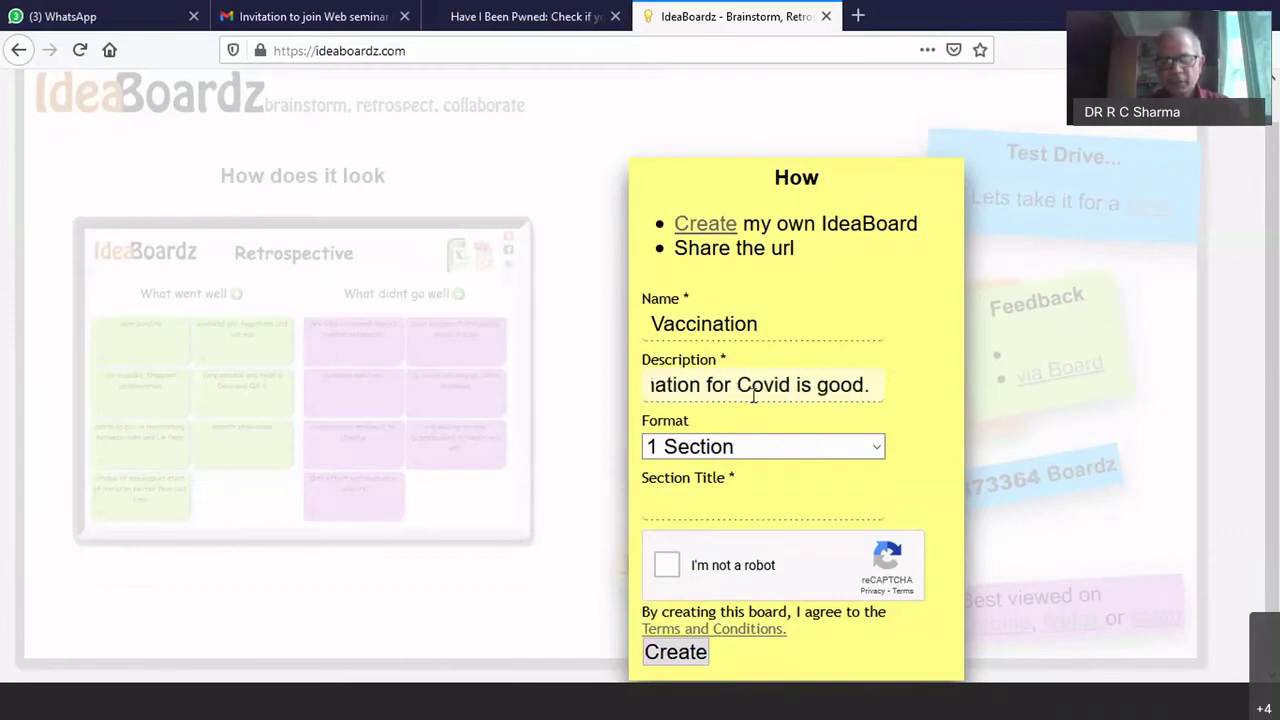
key("BackSpace")
key("BackSpace")
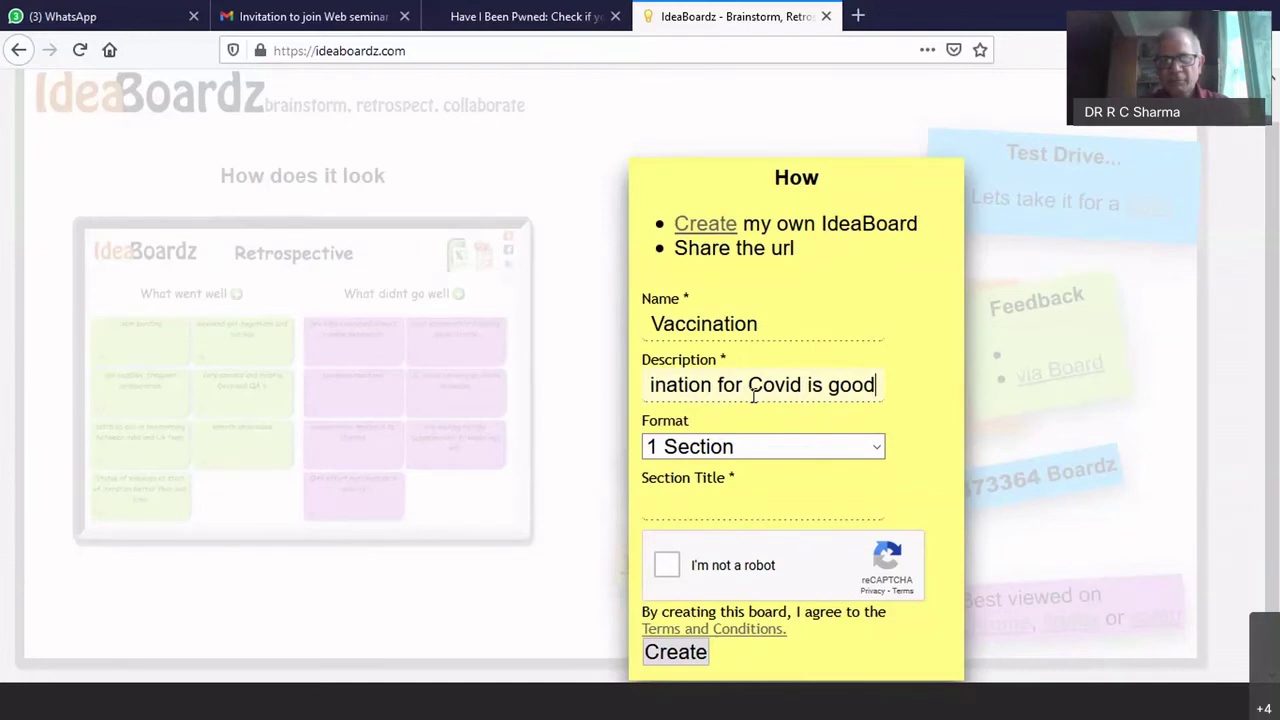
type("or not?")
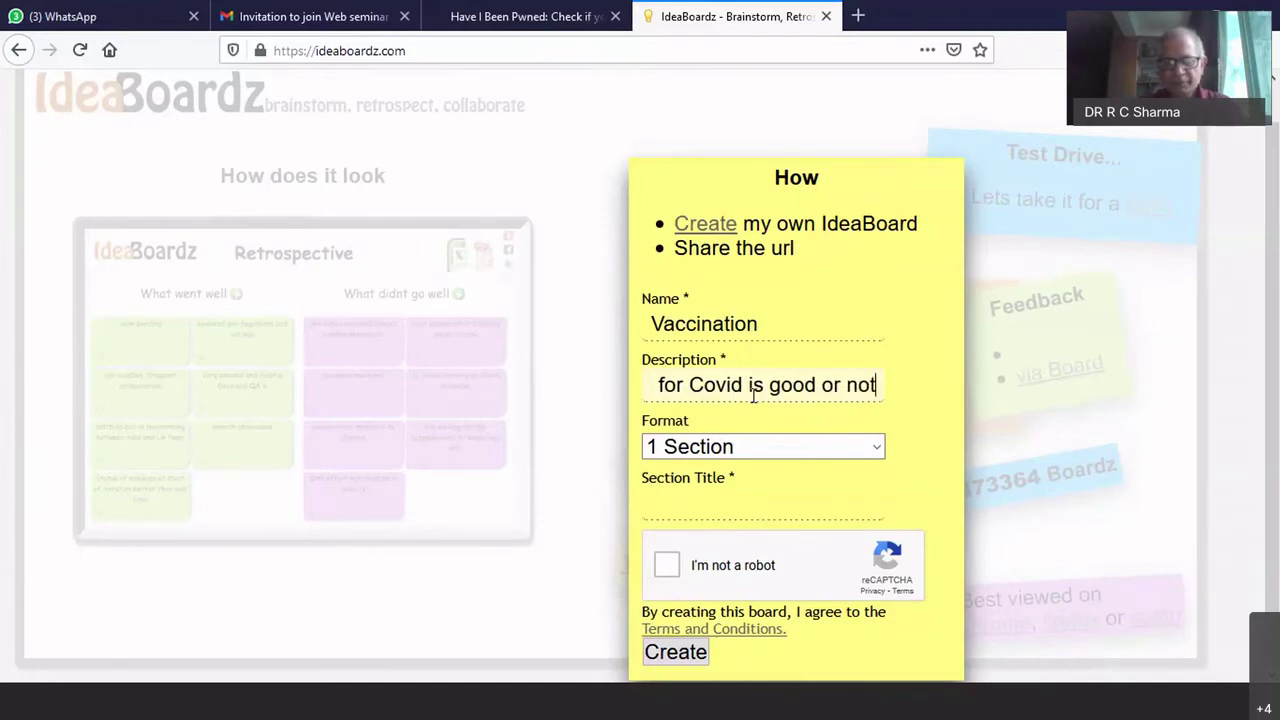
Set the board's format to 2 Sections and title the first section "Vaccination is good".
left_click(876, 447)
left_click(730, 301)
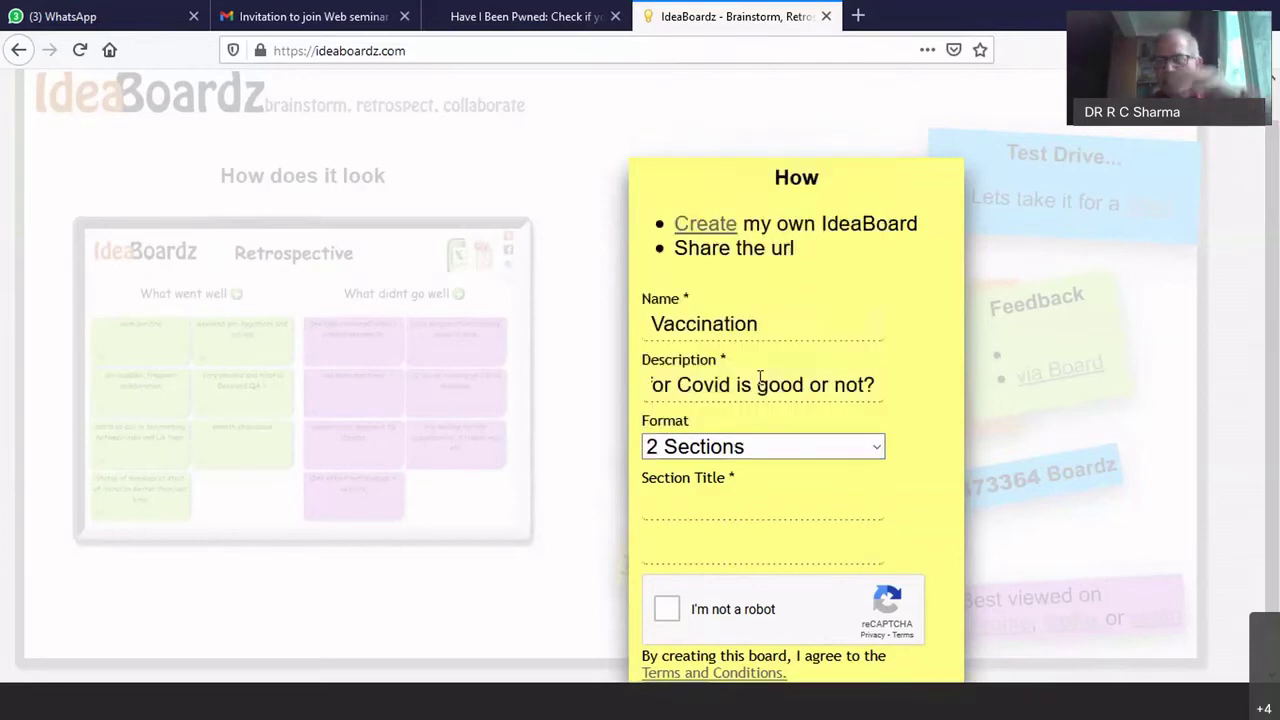
left_click(773, 506)
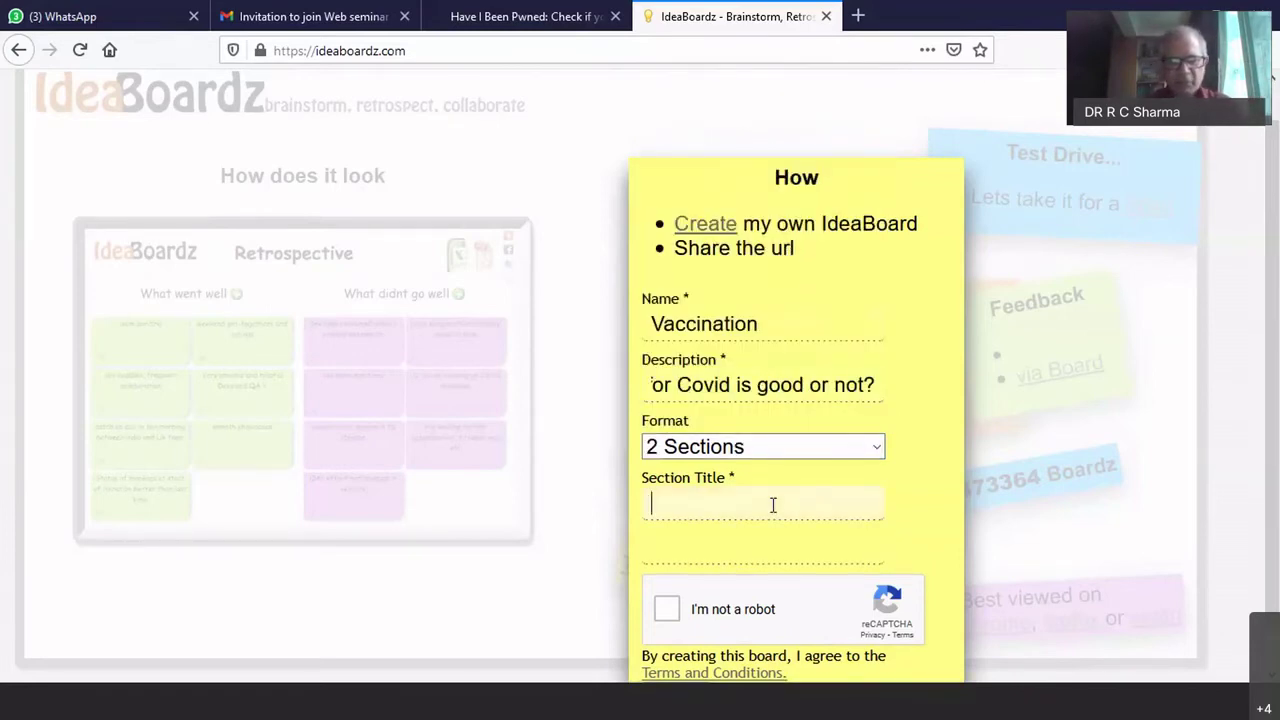
type("Vacc")
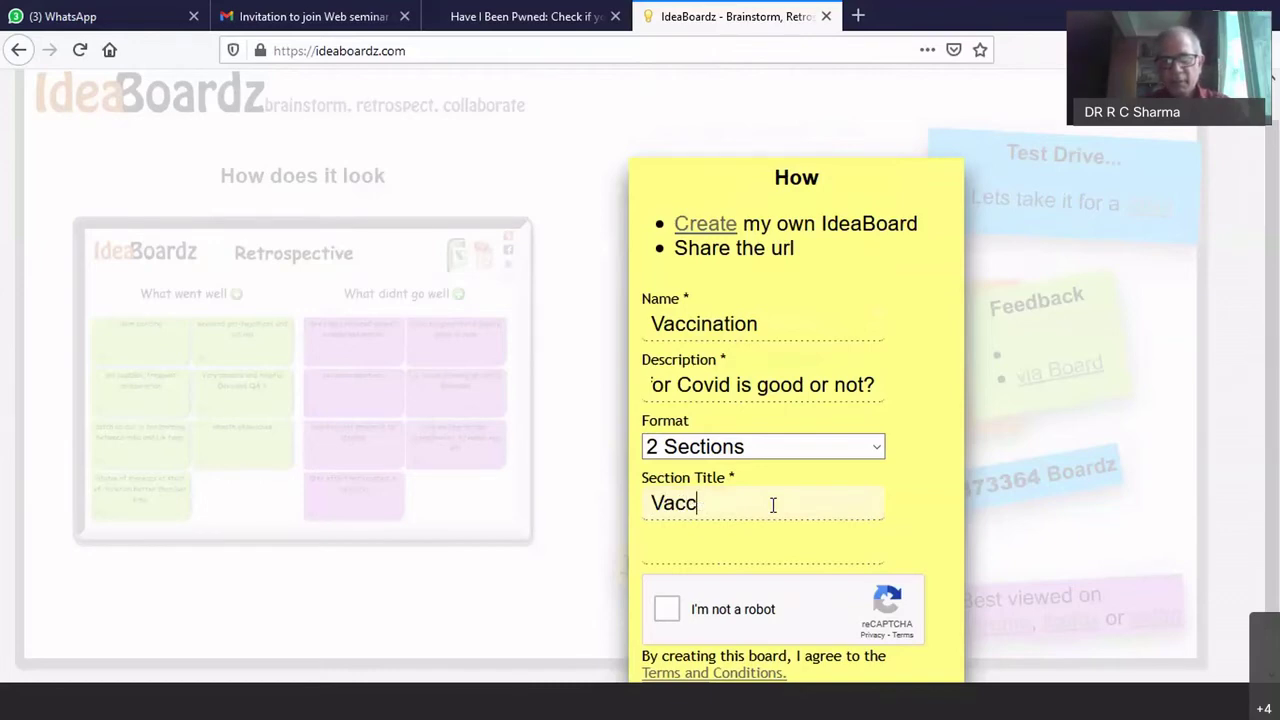
type("ination is good")
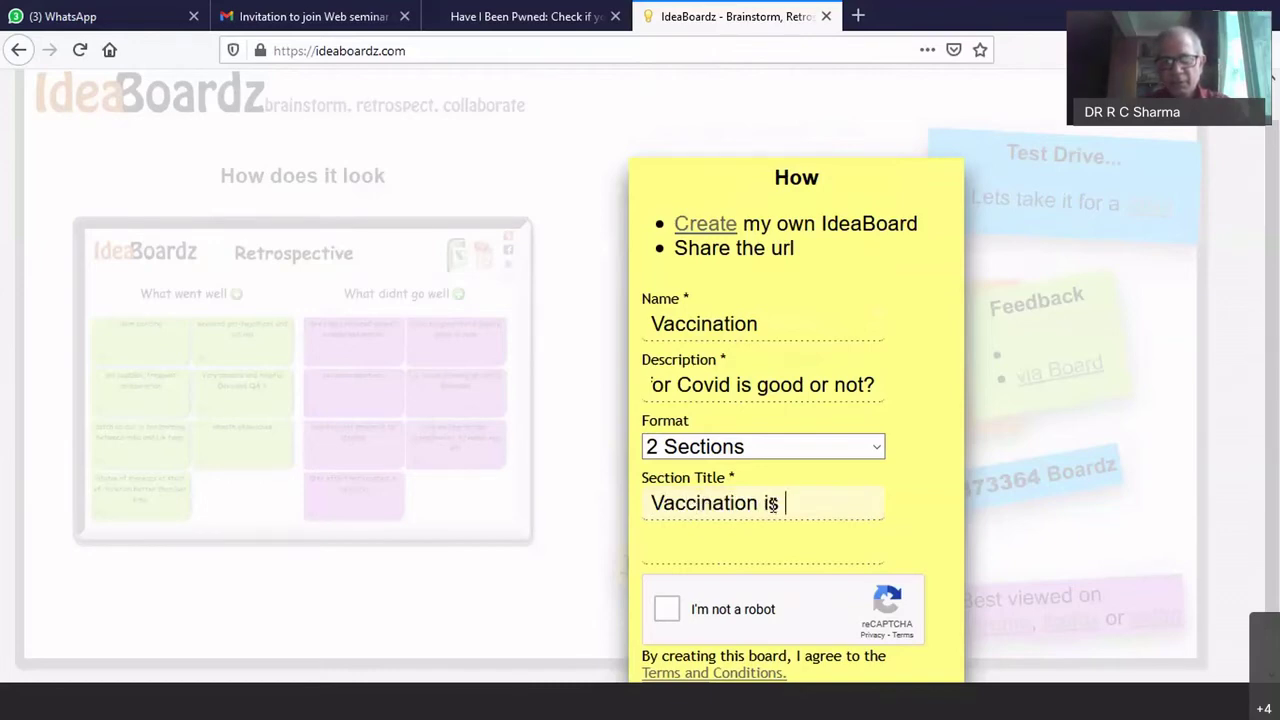
Copy the first section's title into the second section and change it to "Vaccination is not good".
key("ctrl+a")
key("ctrl+c")
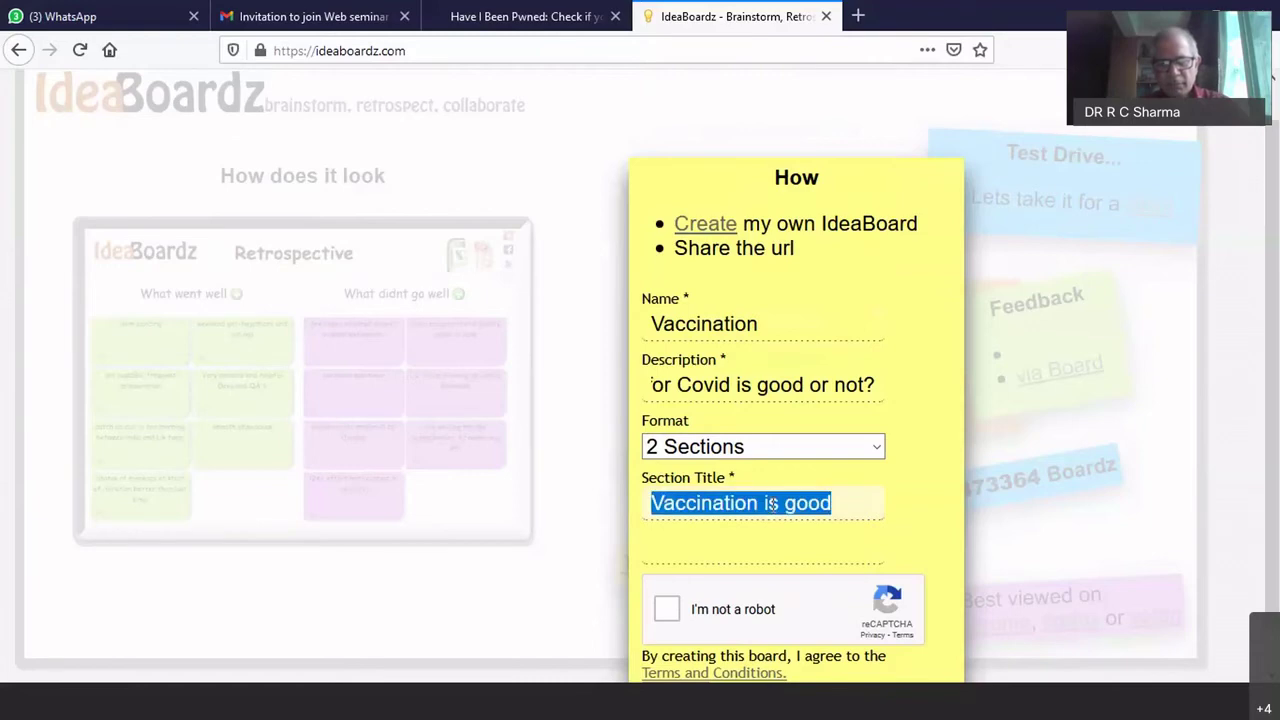
left_click(760, 549)
key("ctrl+v")
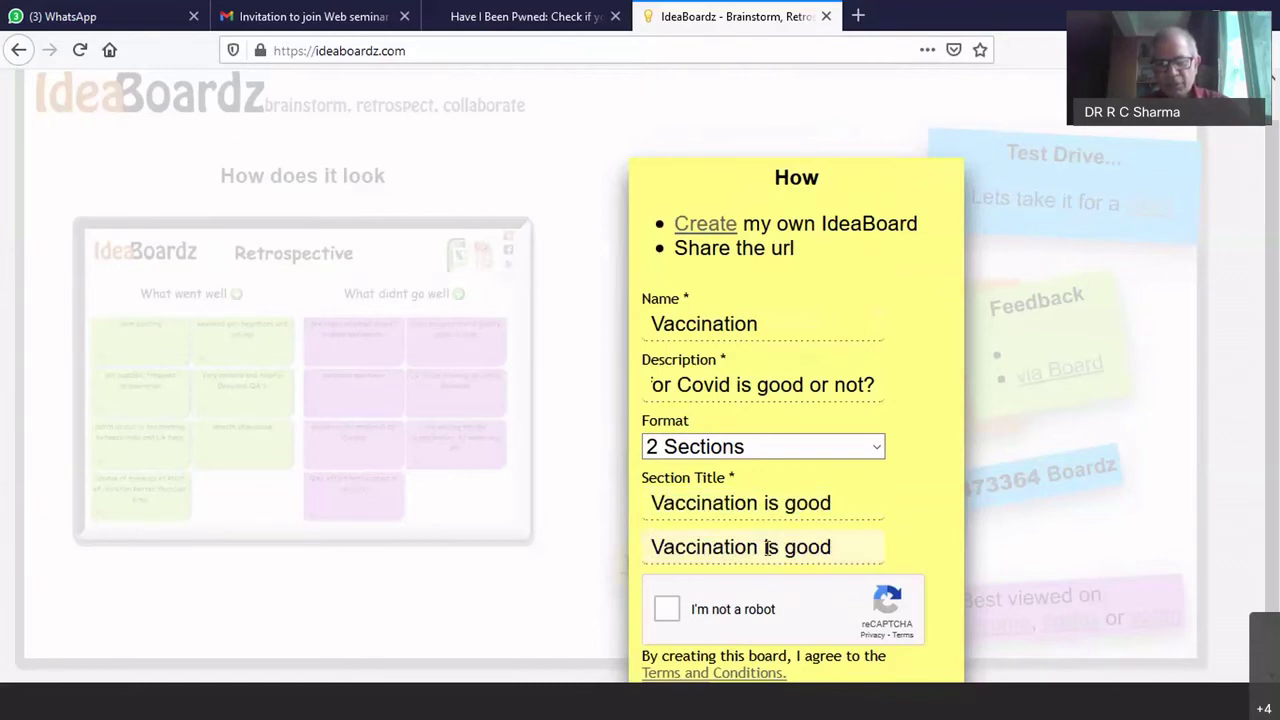
left_click(785, 548)
type("not")
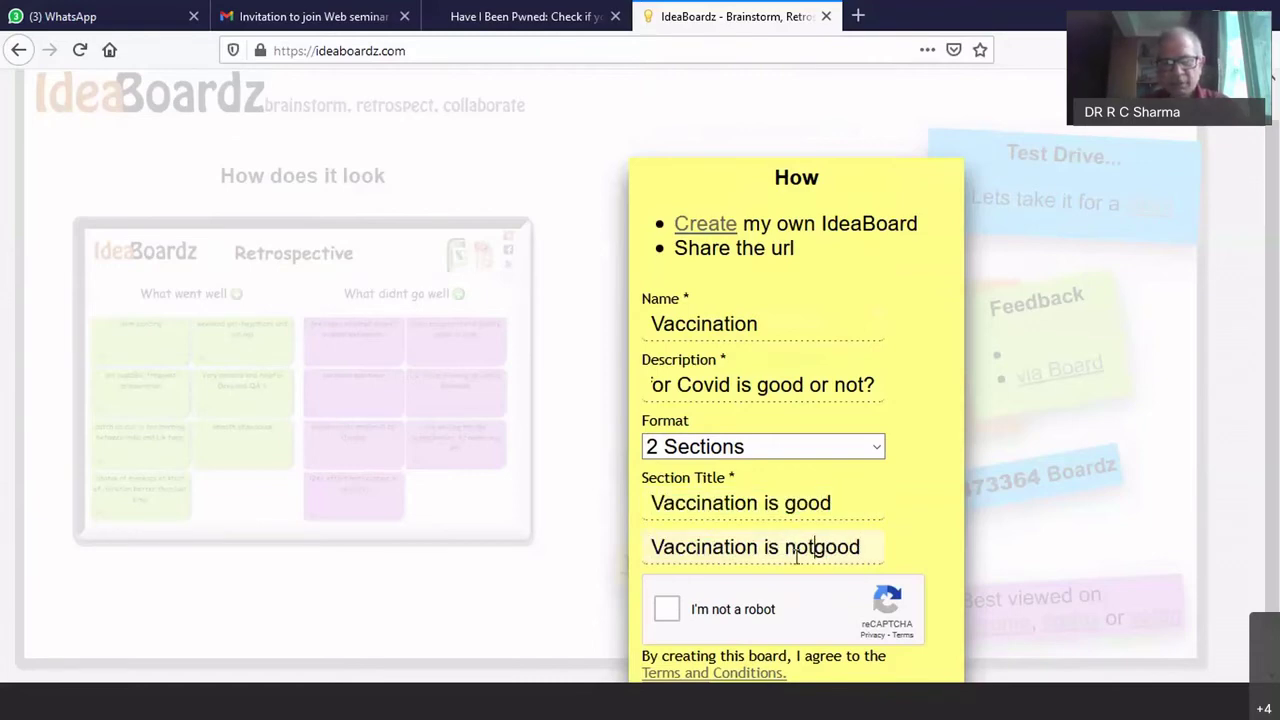
Complete the "I'm not a robot" check and create the Vaccination board.
scroll(760, 570, "down", 1)
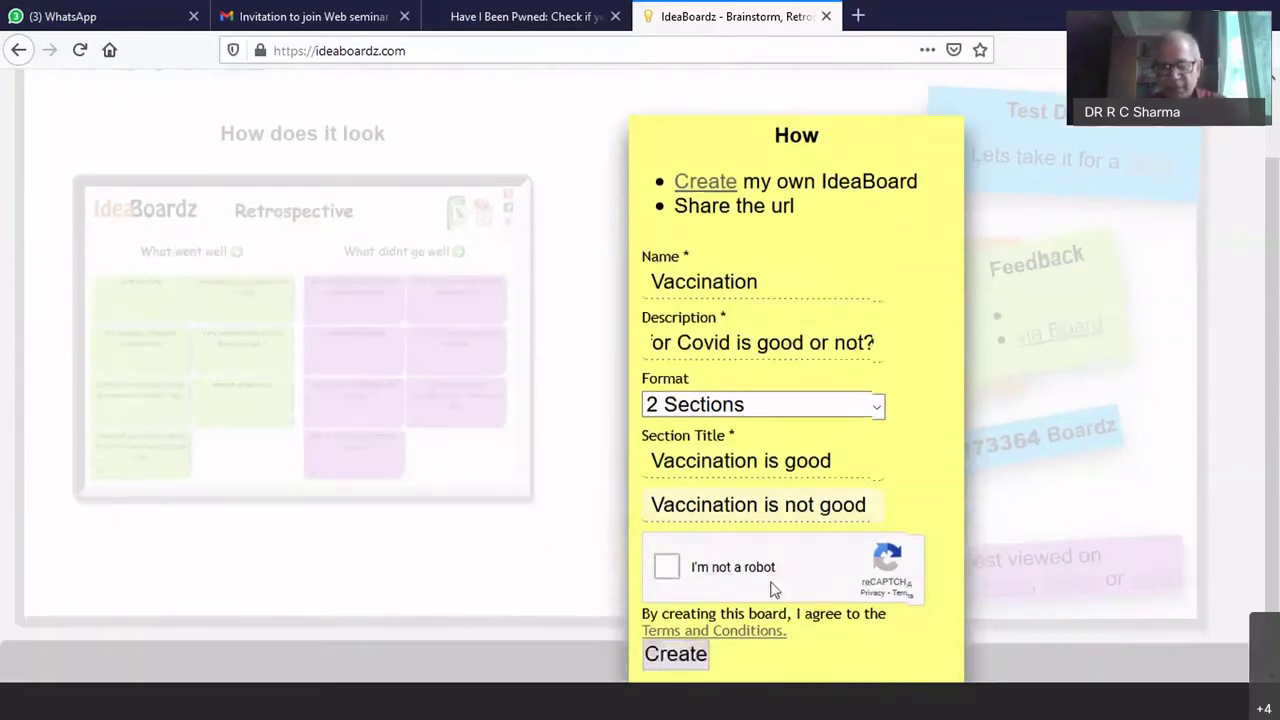
left_click(668, 568)
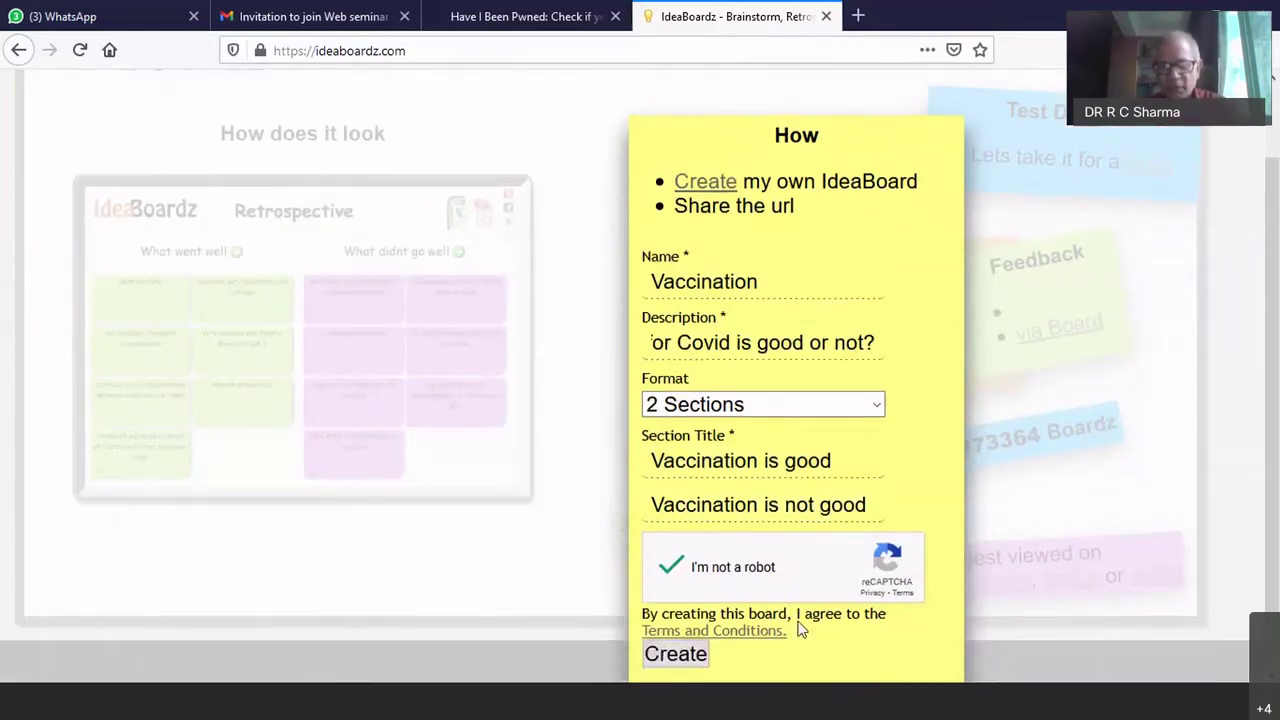
left_click(677, 656)
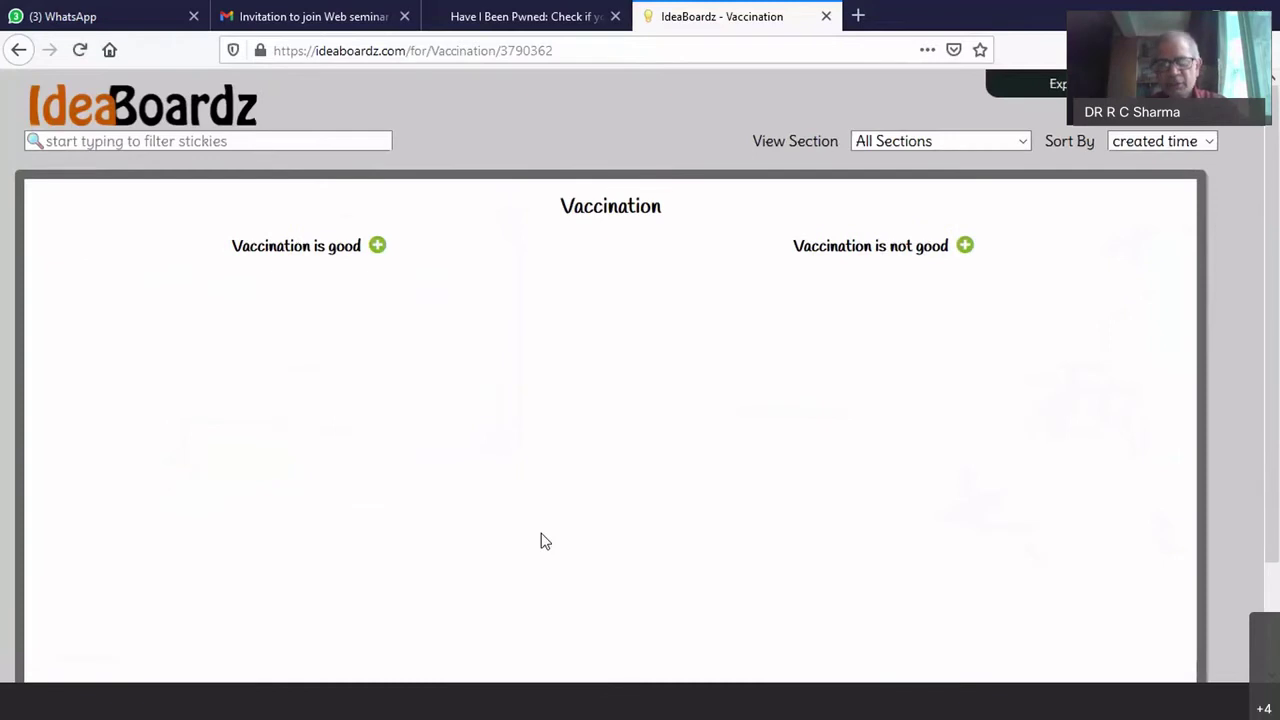
Select the full web address of the new Vaccination board.
left_click(595, 53)
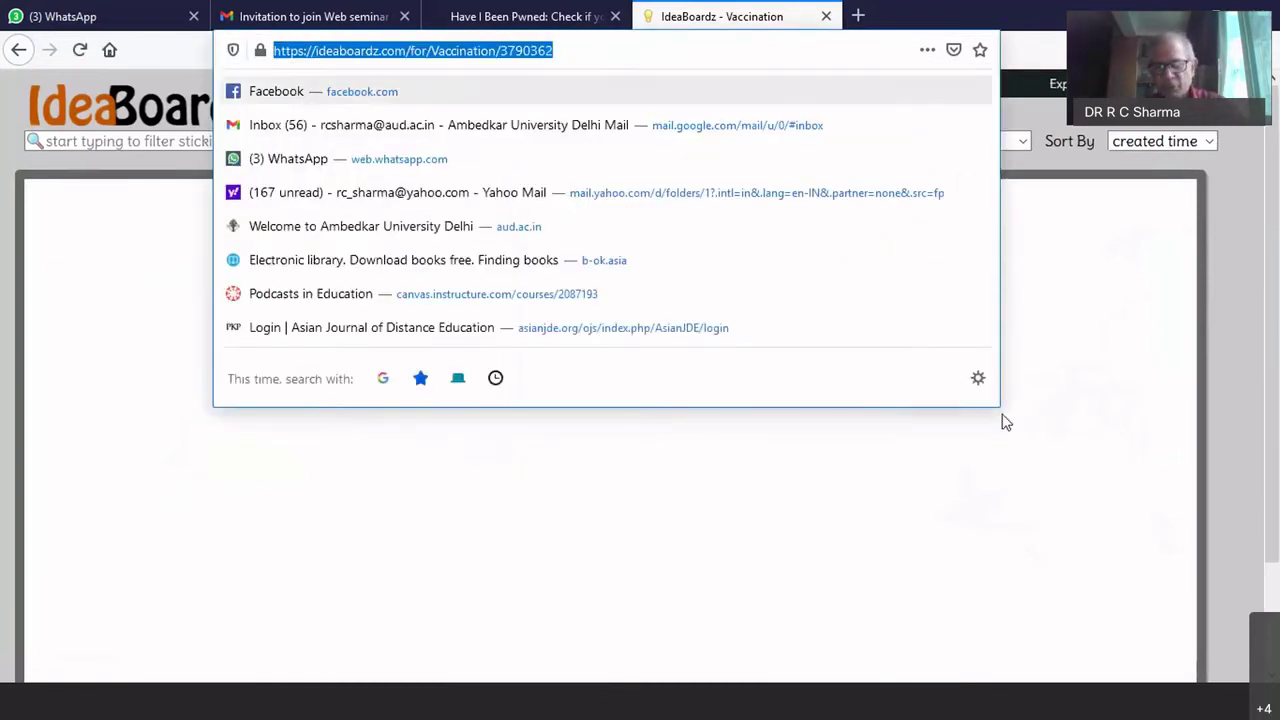
left_click(1042, 600)
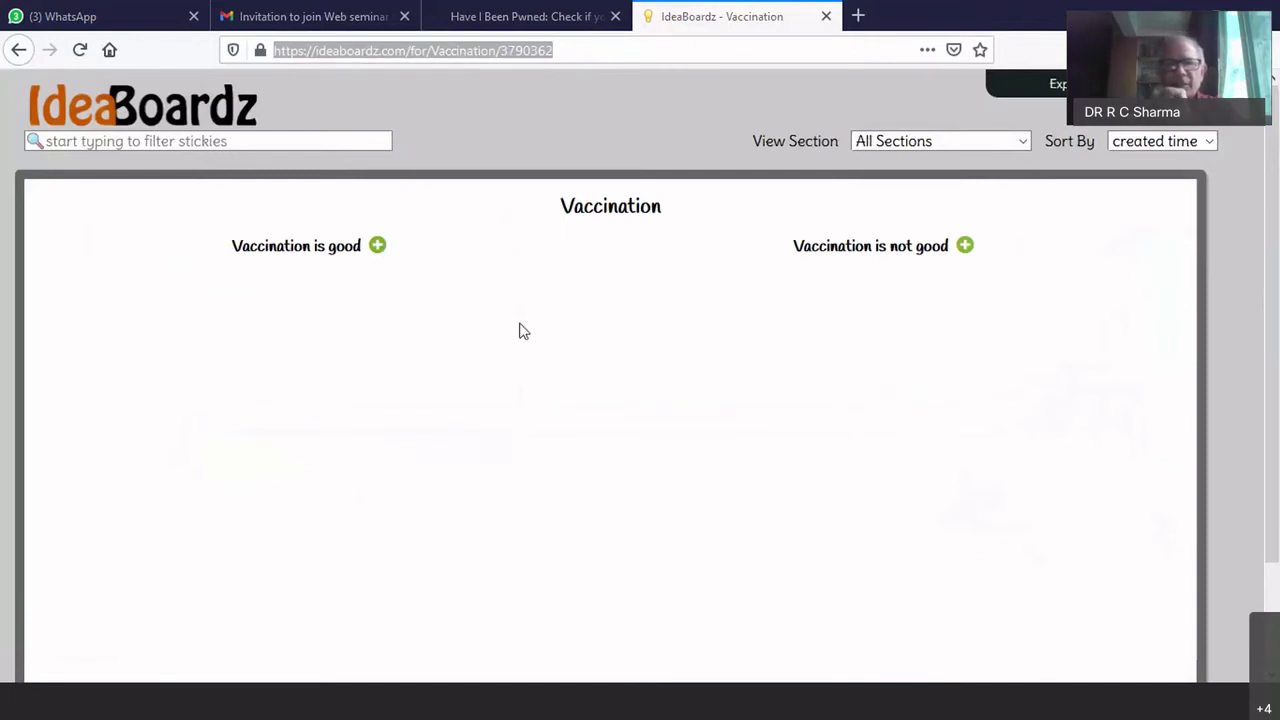
Start a blank sticky note under "Vaccination is good" and view the options for sorting the stickies.
left_click(378, 250)
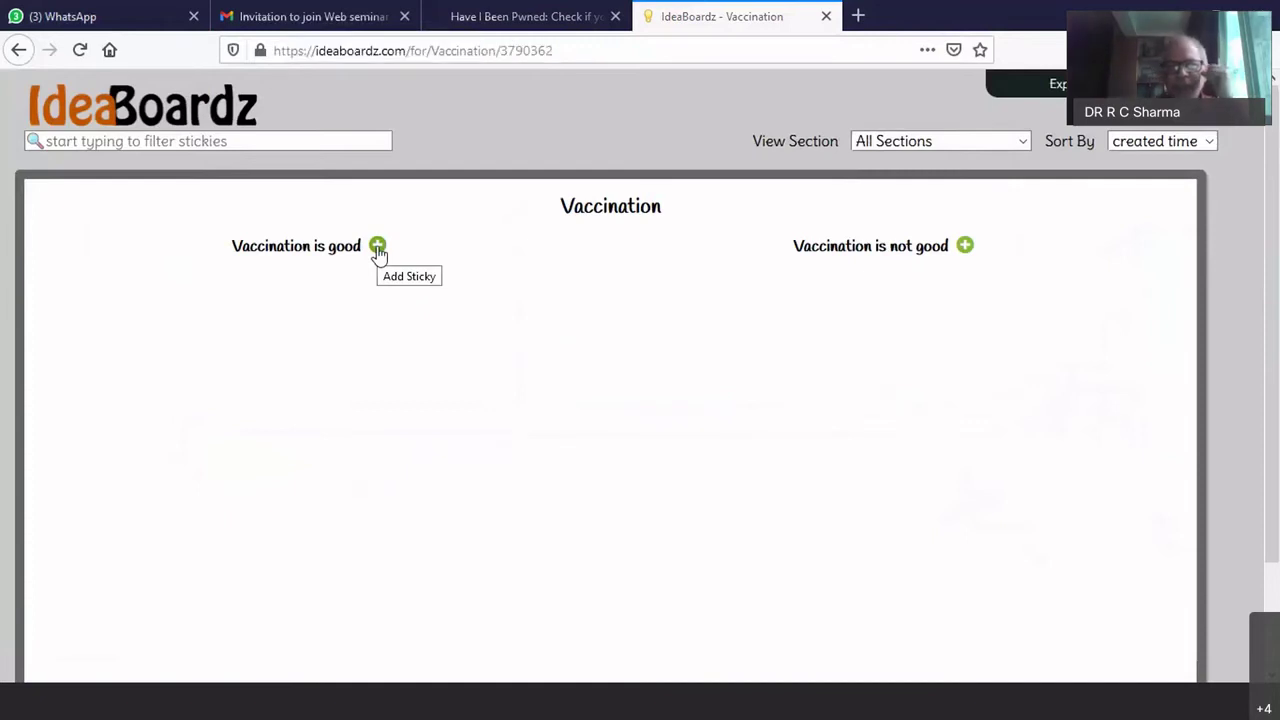
left_click(378, 248)
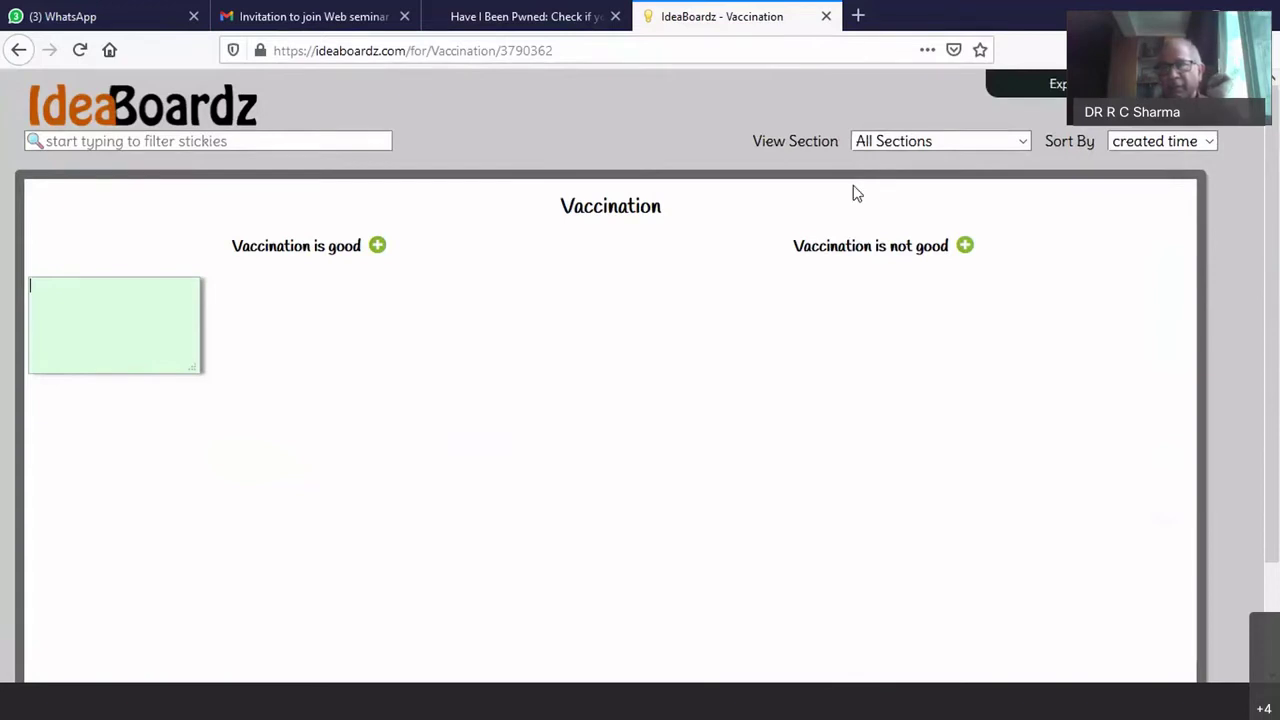
mouse_move(1054, 86)
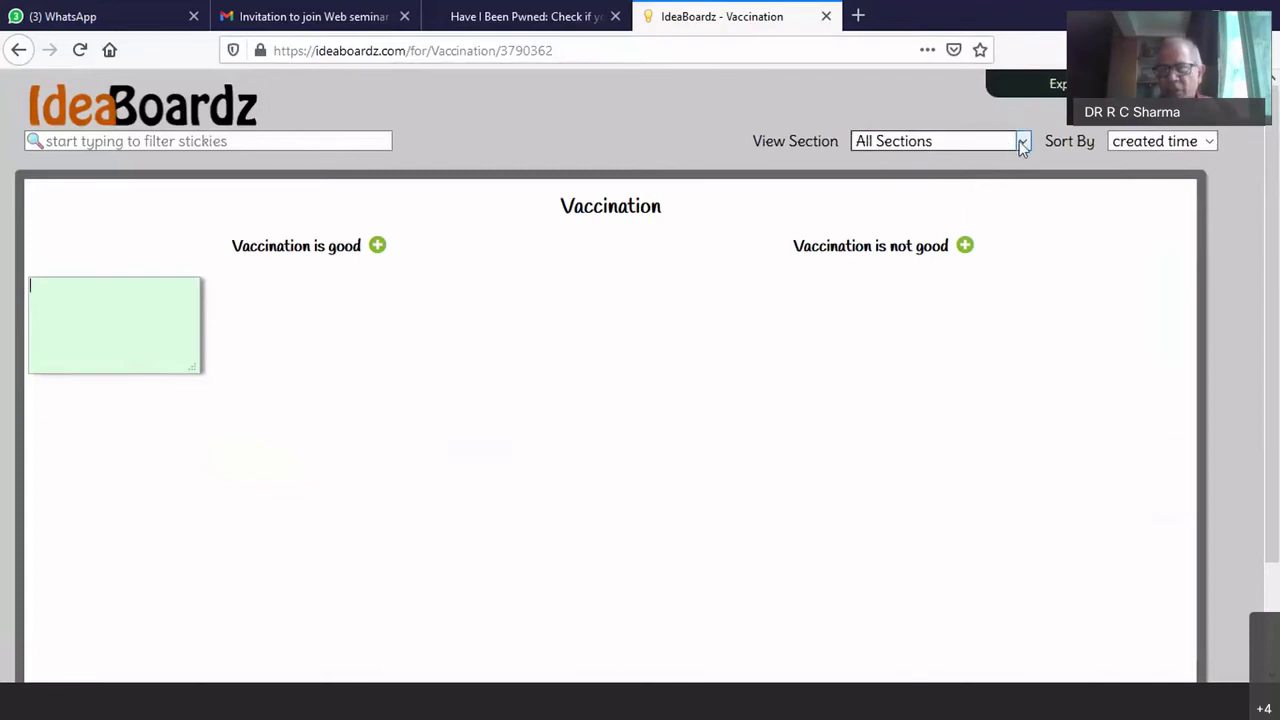
left_click(1210, 141)
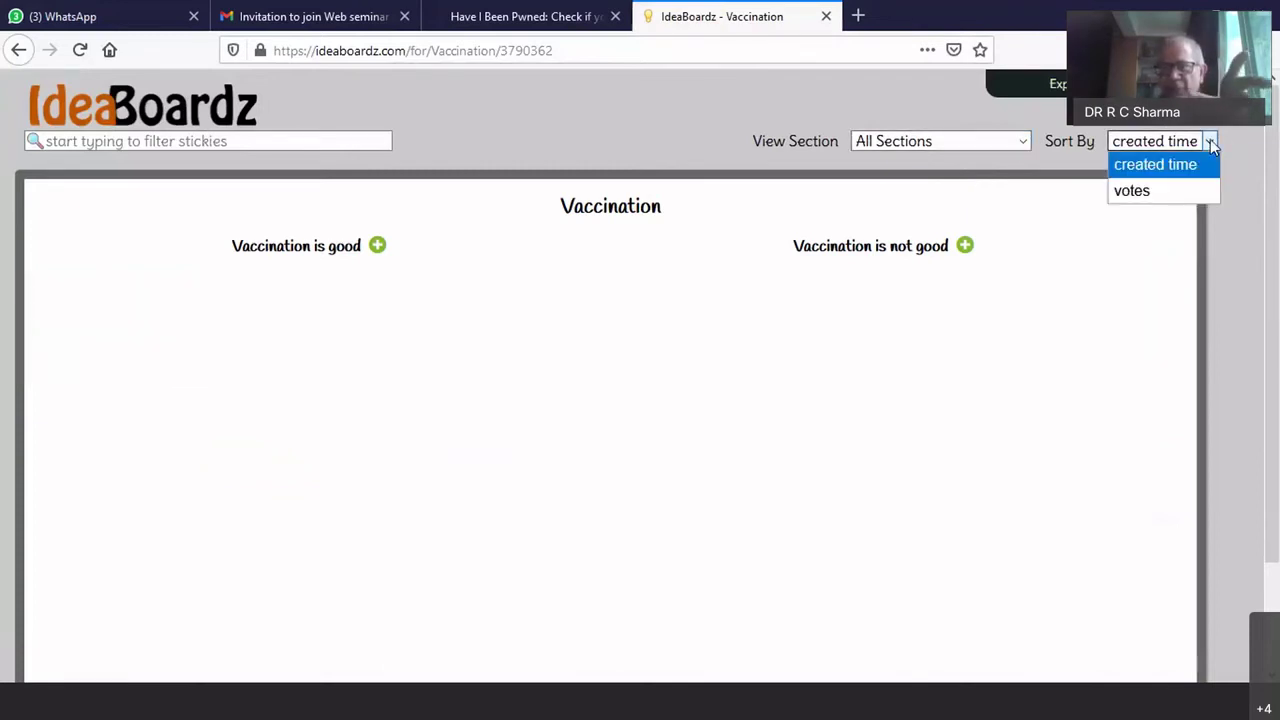
left_click(1246, 198)
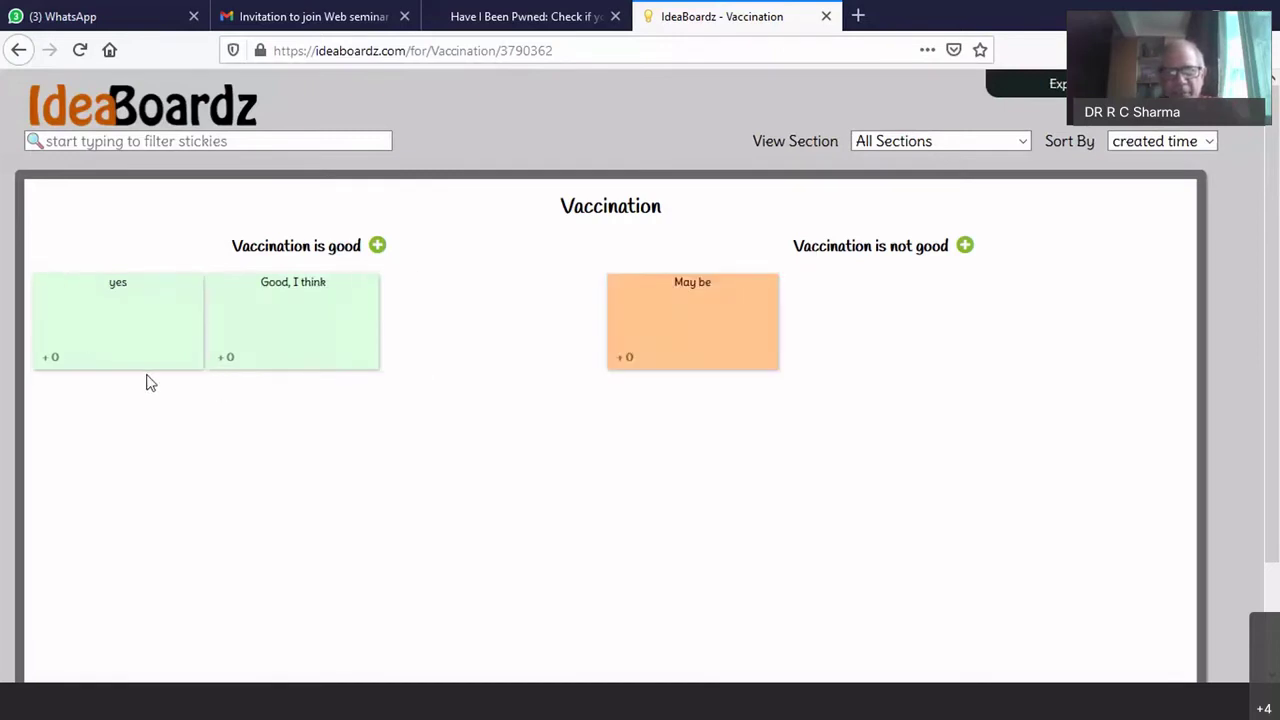
Give a thumbs-up vote to the "May be" sticky under "Vaccination is not good" and close the note.
left_click(627, 366)
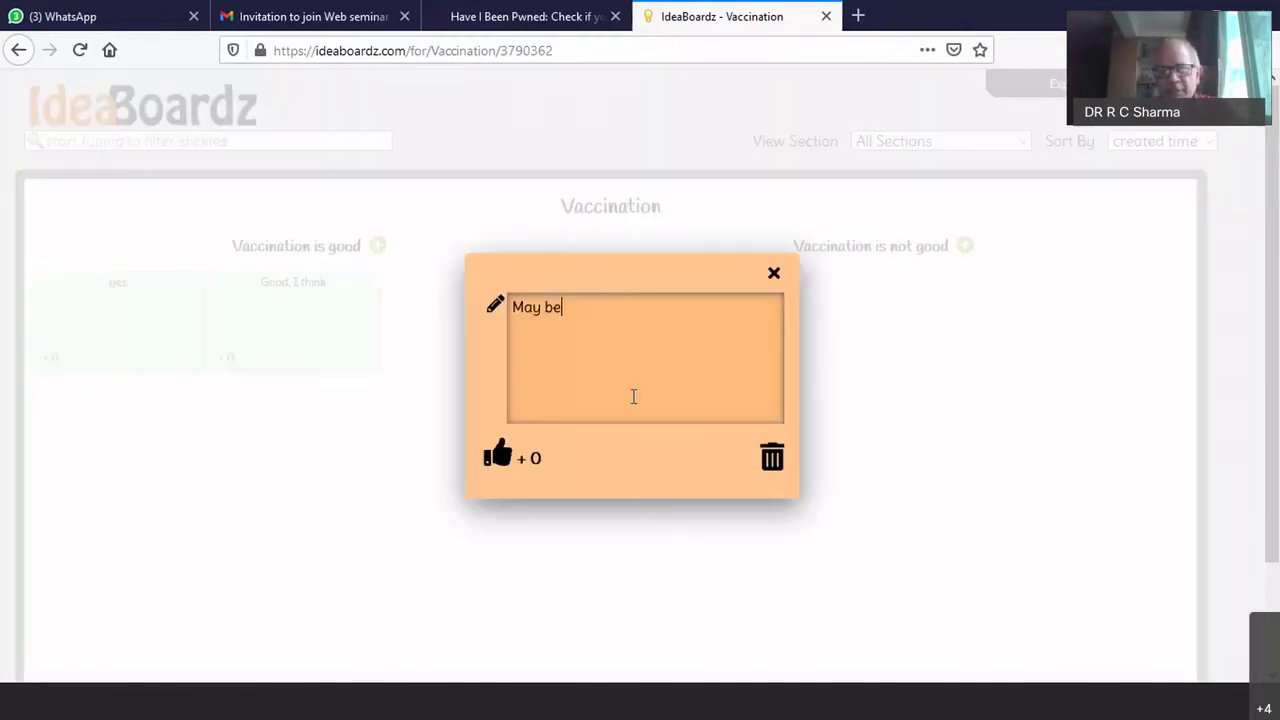
left_click(500, 457)
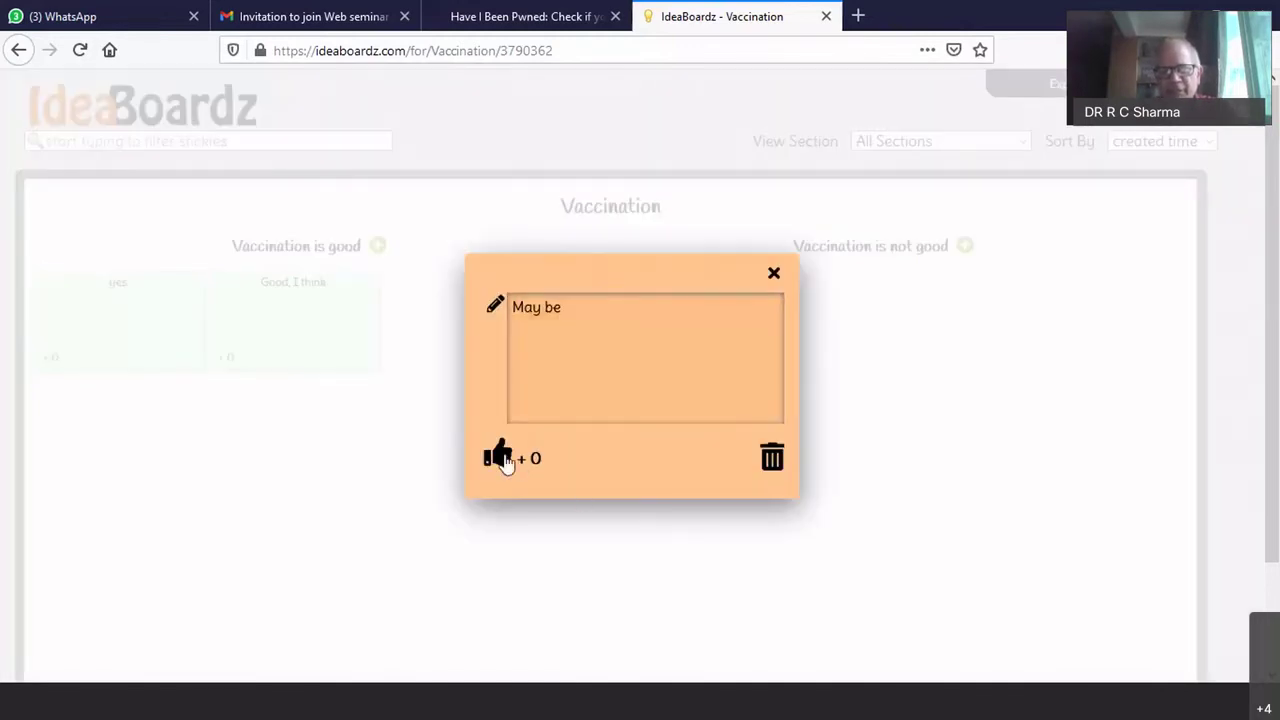
left_click(773, 273)
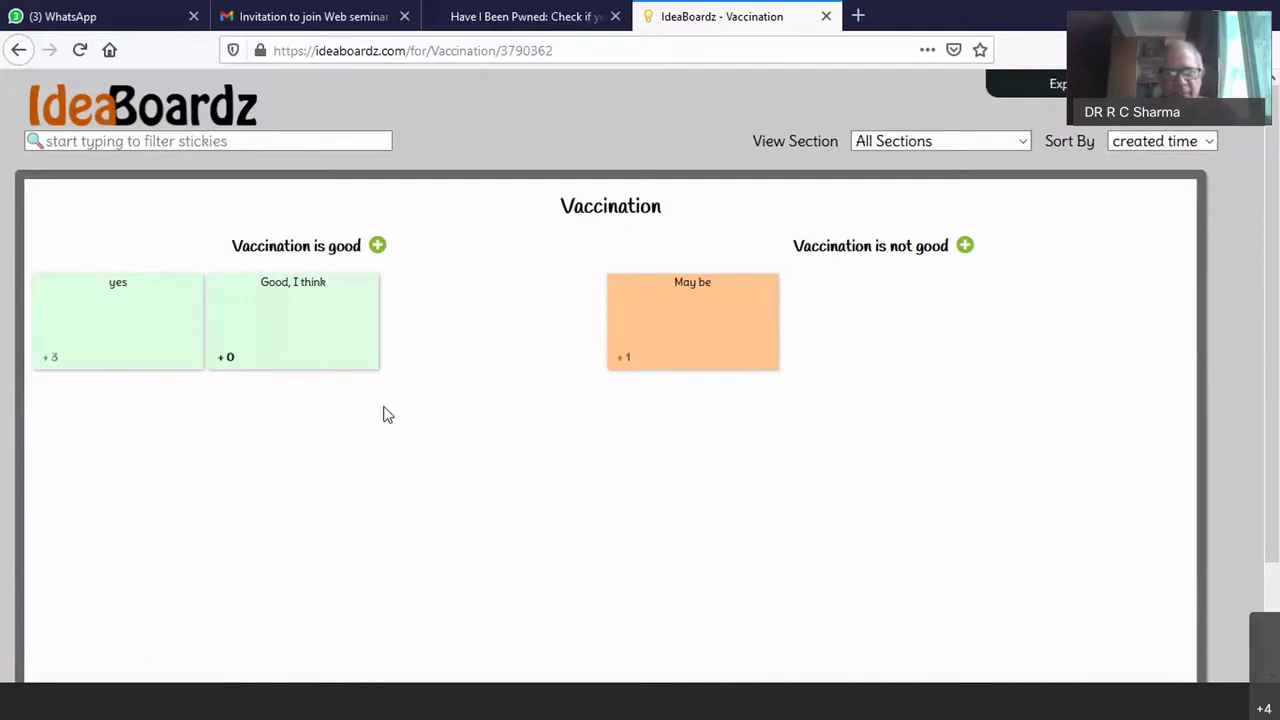
left_click(55, 356)
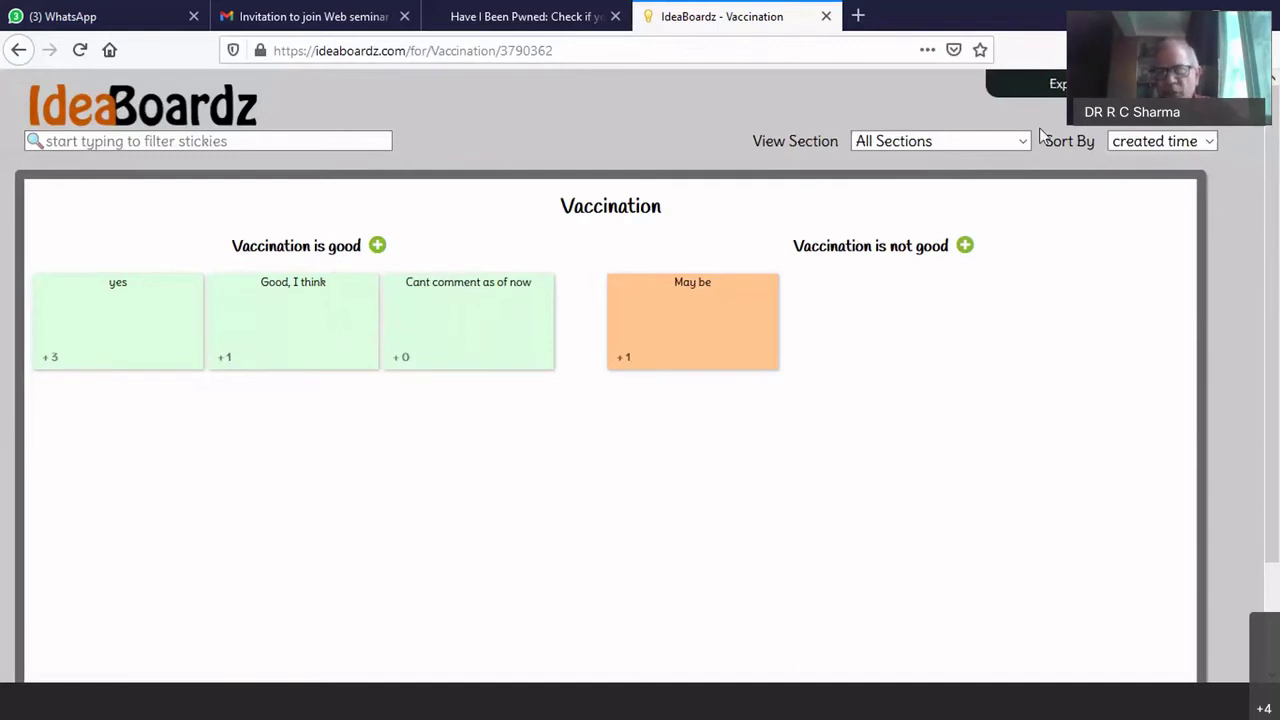
Start exporting the Vaccination board as a PDF and cancel saving the file.
left_click(1045, 85)
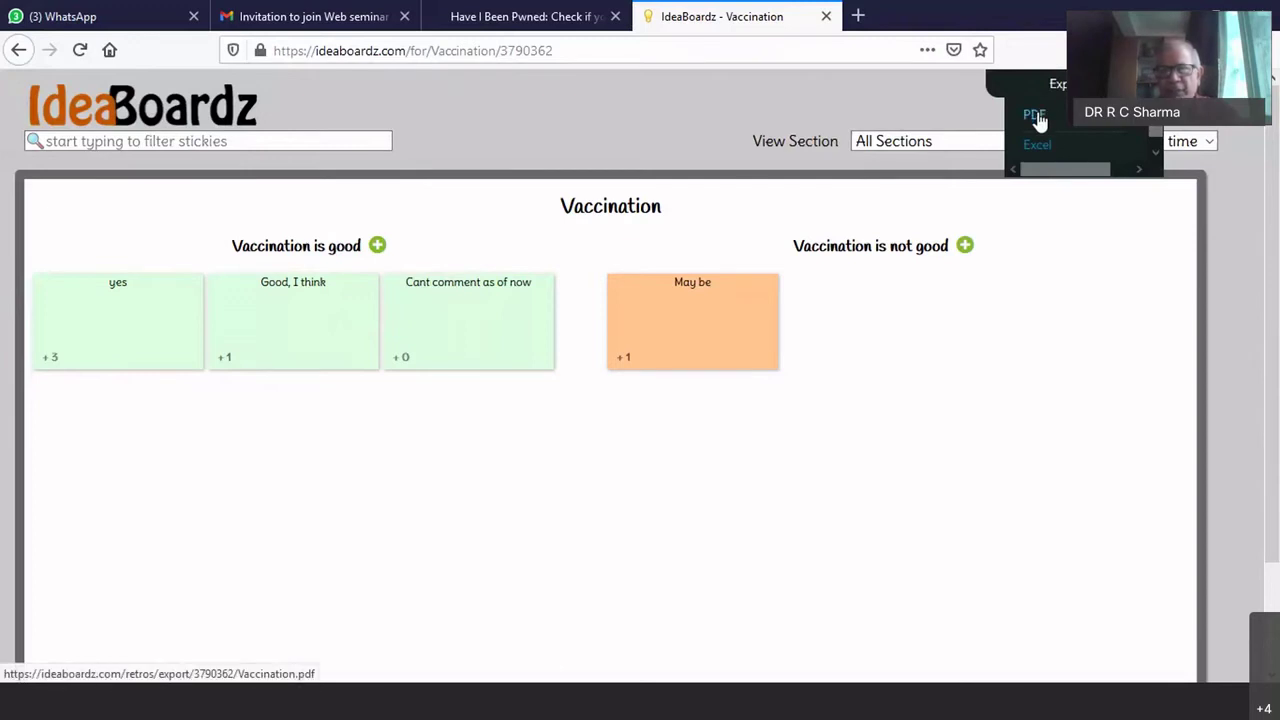
left_click(1037, 119)
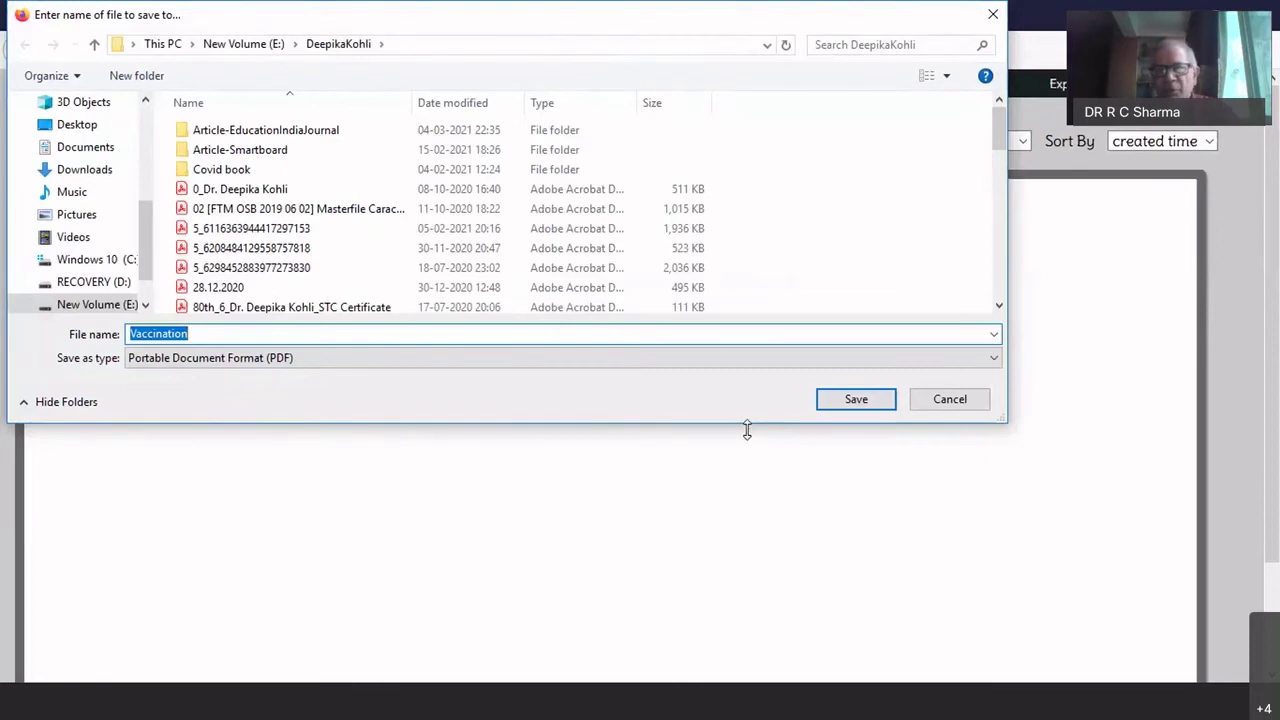
left_click(992, 16)
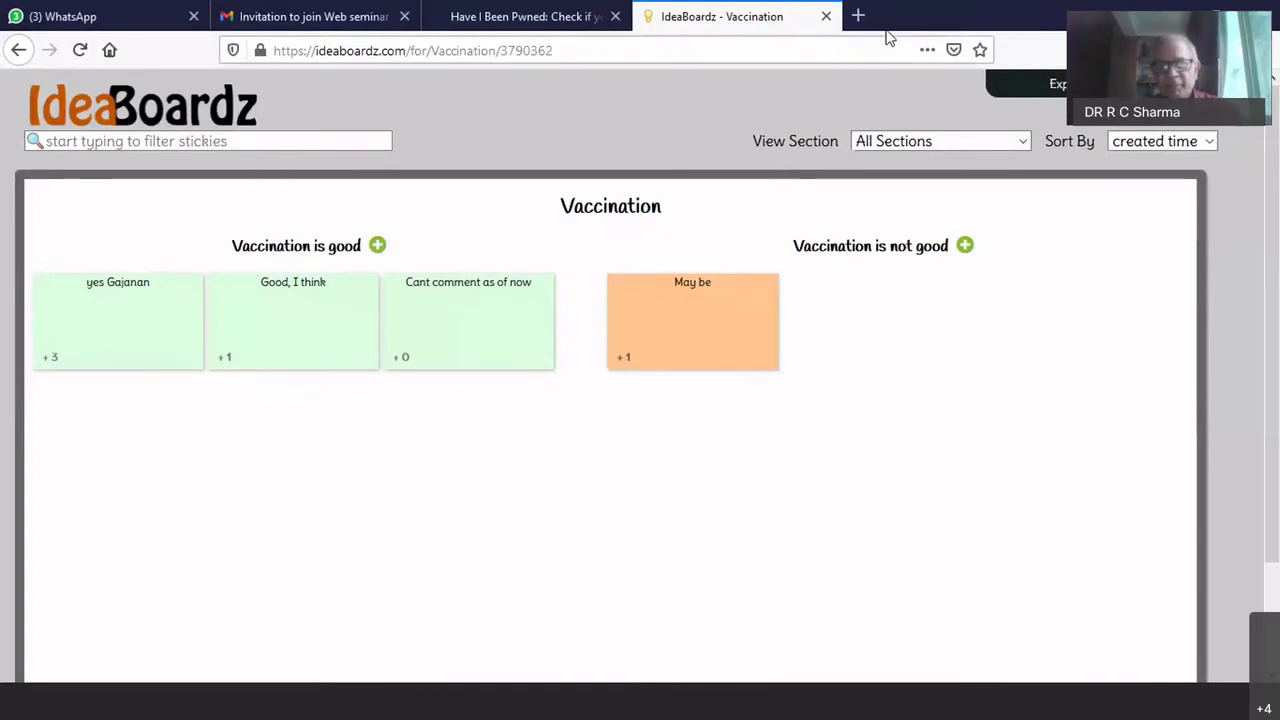
Open the PhET website at phet.colorado.edu in a new browser tab.
left_click(857, 15)
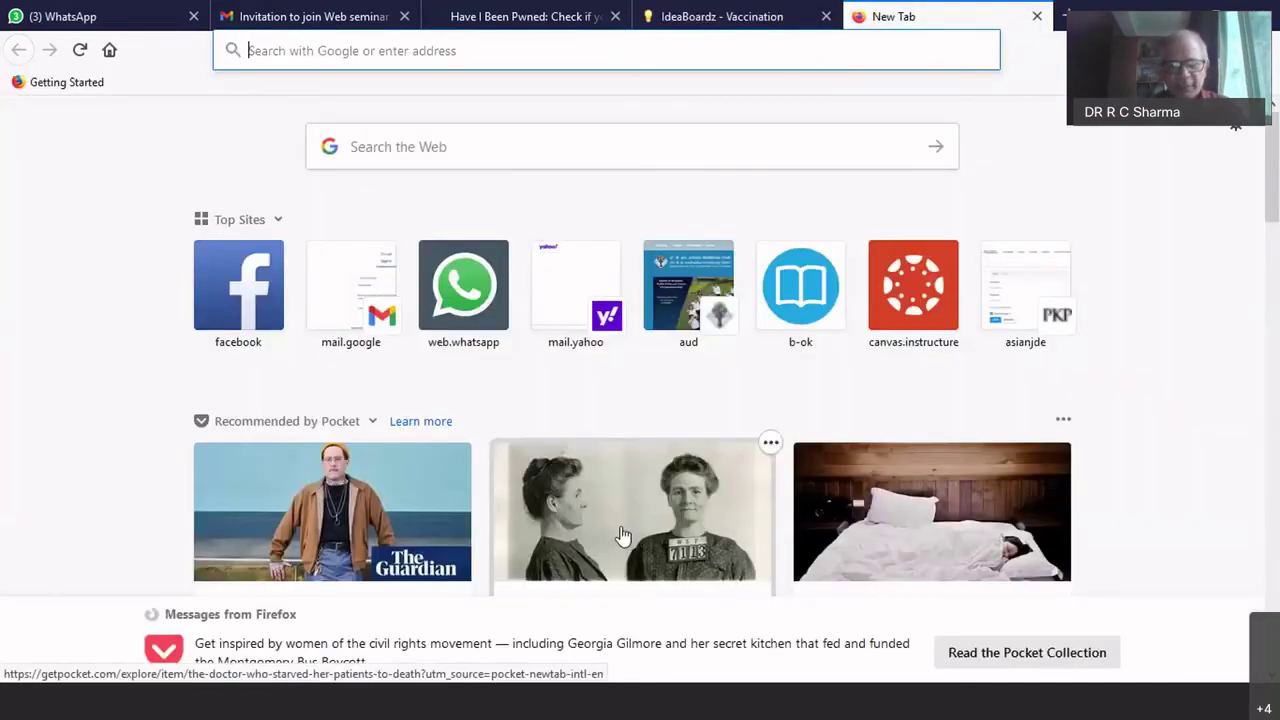
type("phet.colorado.edu/")
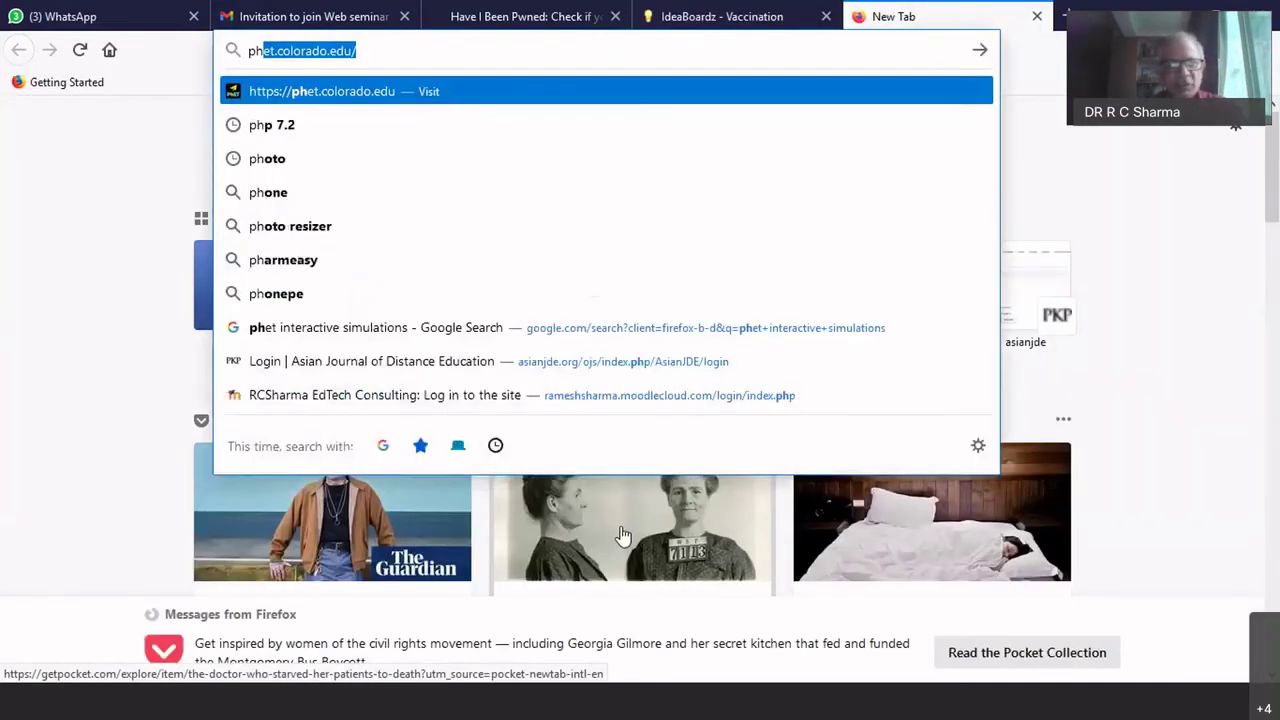
key("Return")
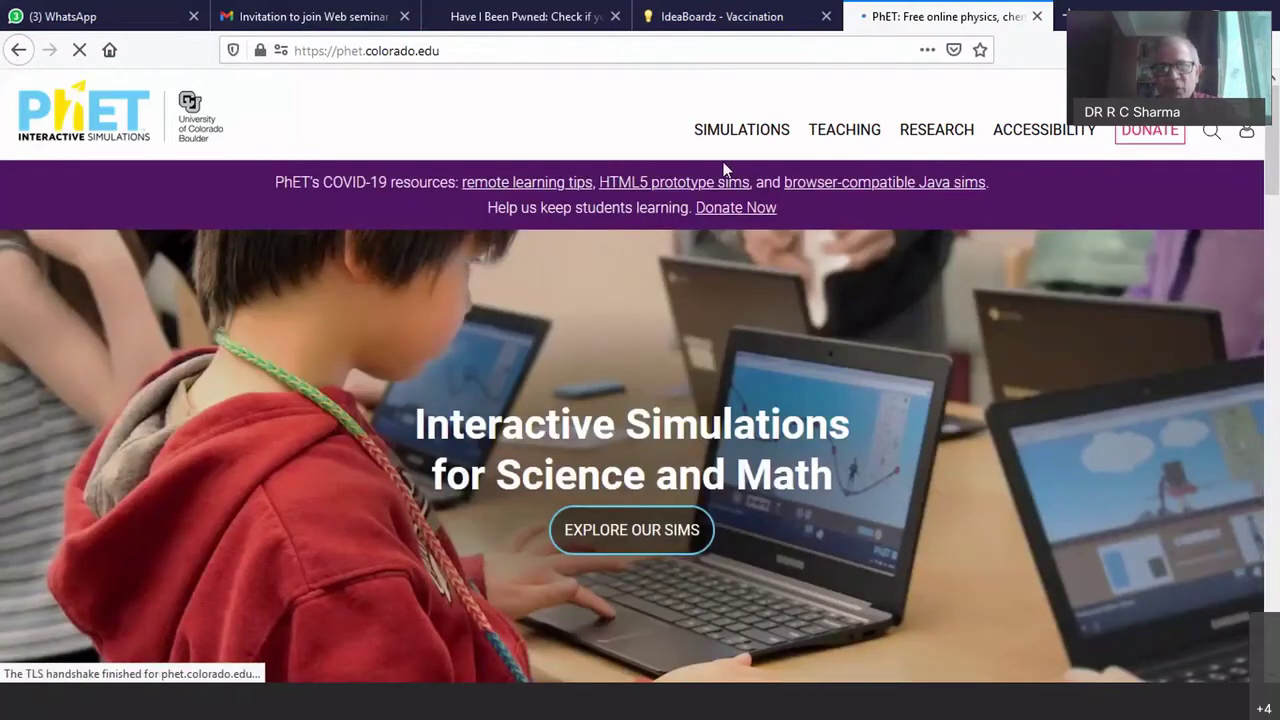
List the Physics simulations on PhET and open the Balancing Act simulation.
mouse_move(734, 134)
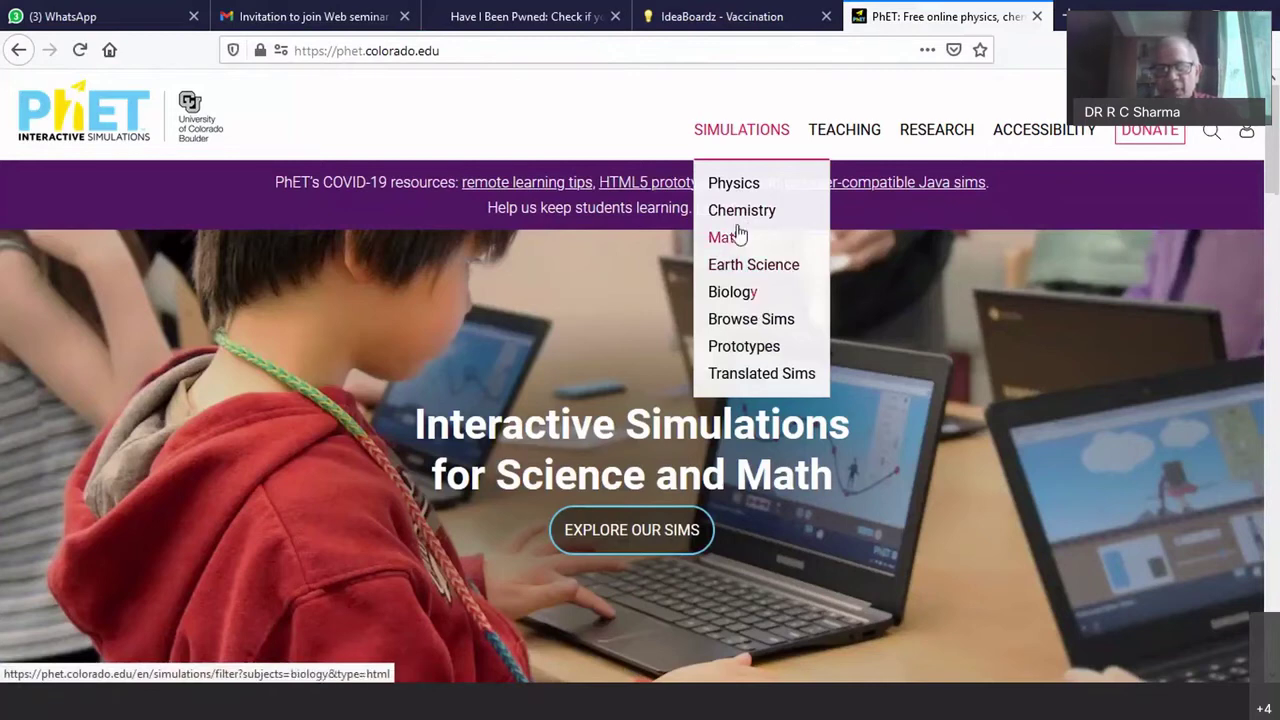
left_click(734, 184)
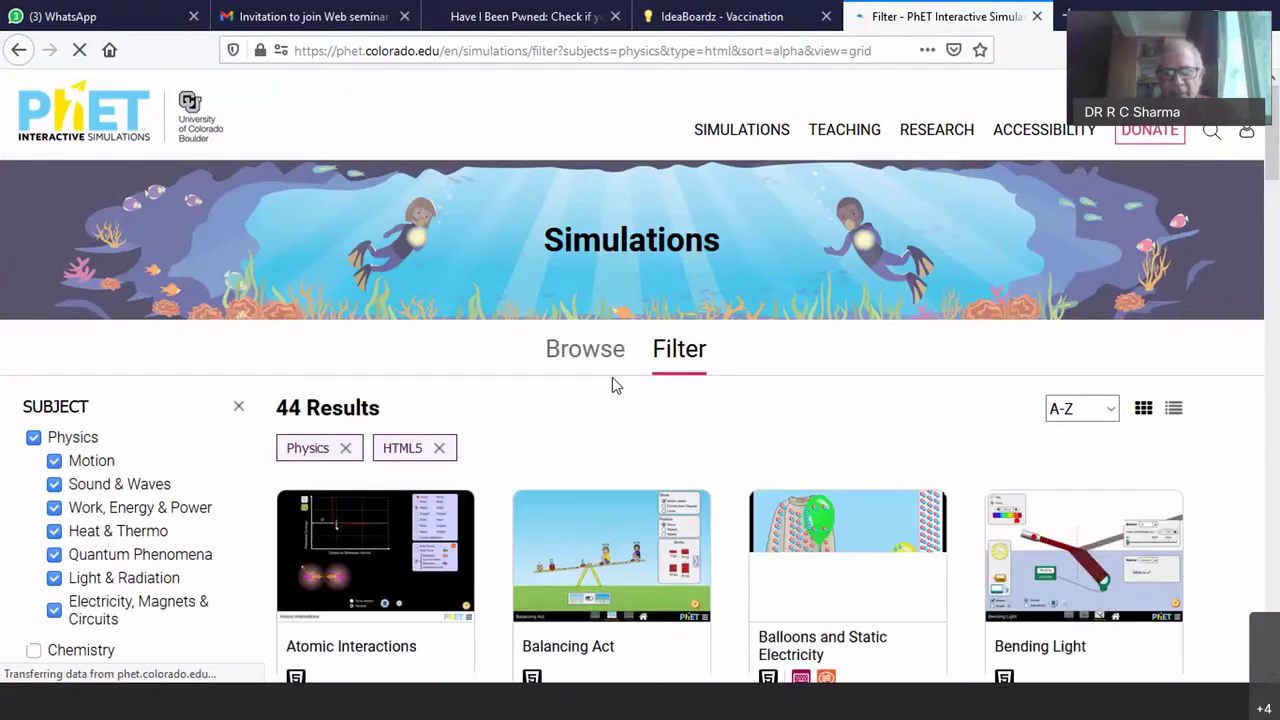
scroll(613, 380, "down", 2)
scroll(612, 377, "down", 3)
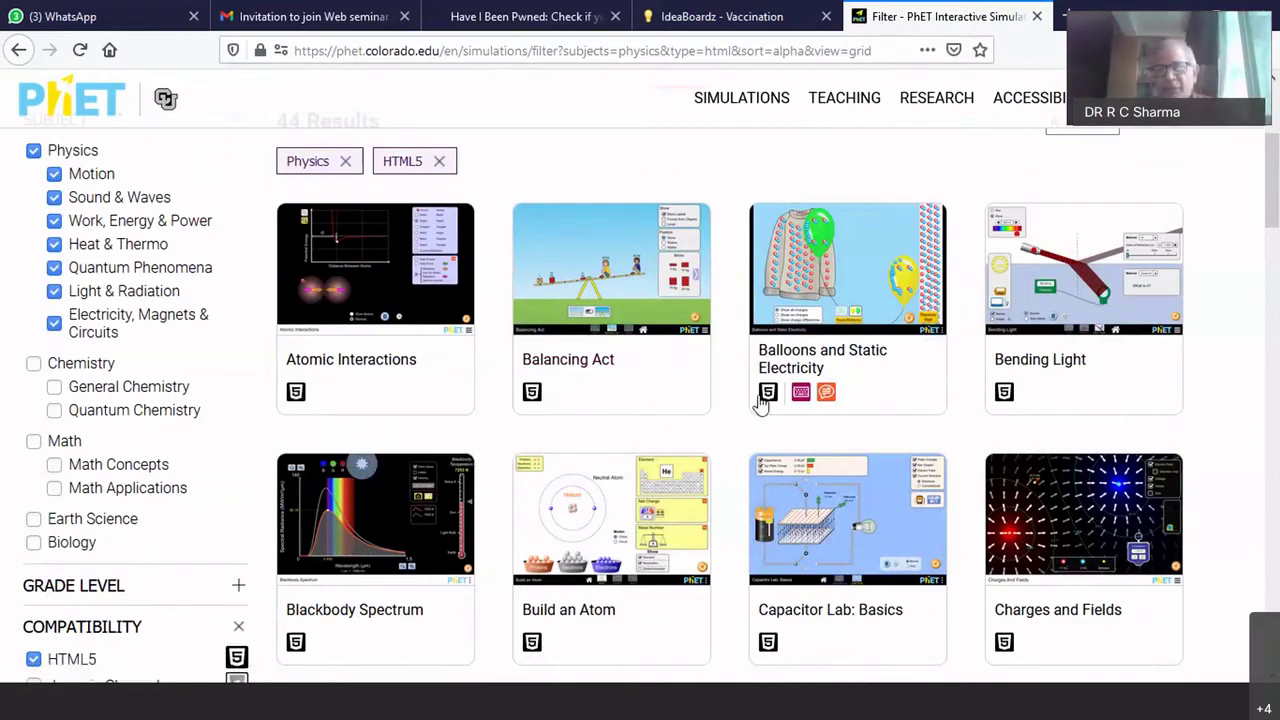
mouse_move(767, 393)
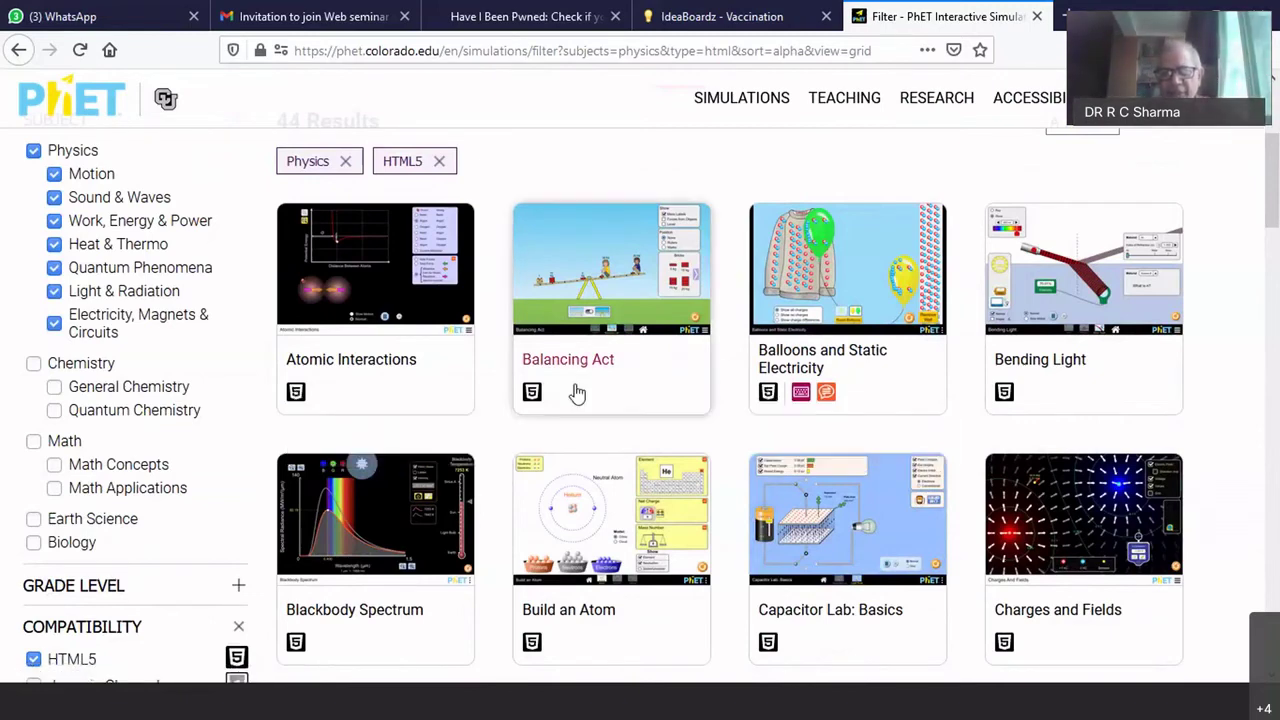
mouse_move(532, 393)
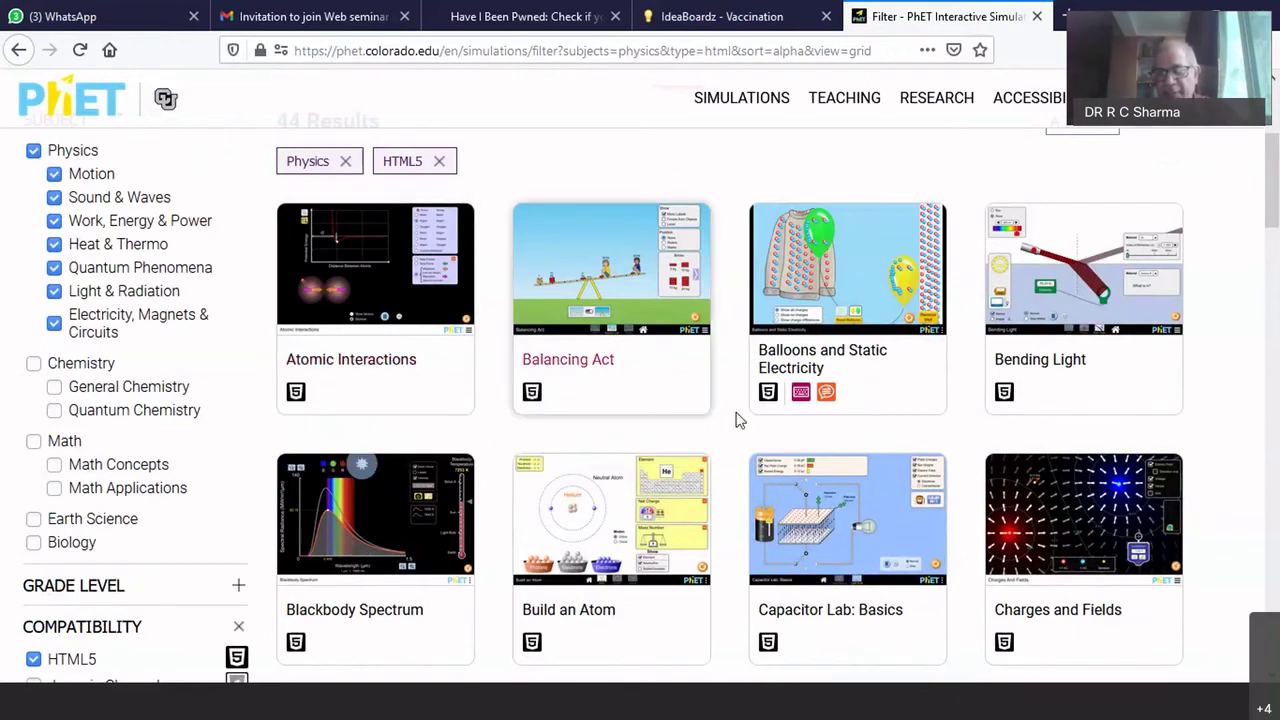
left_click(617, 280)
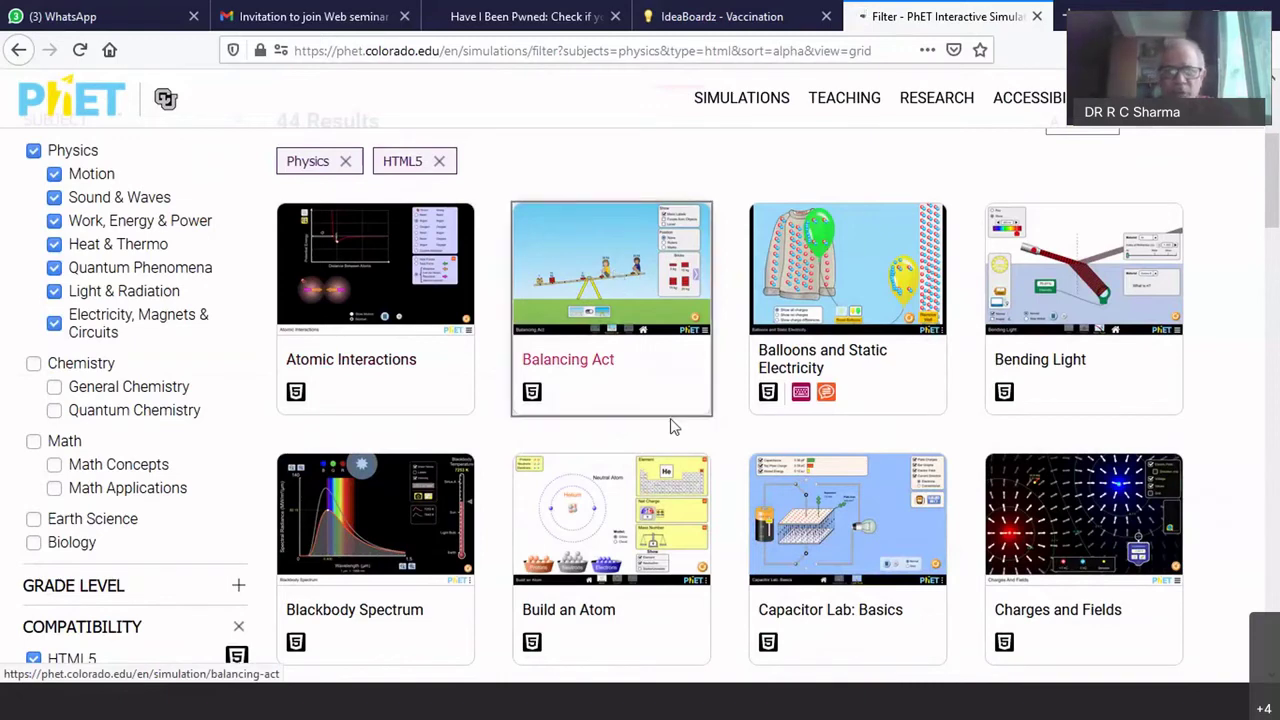